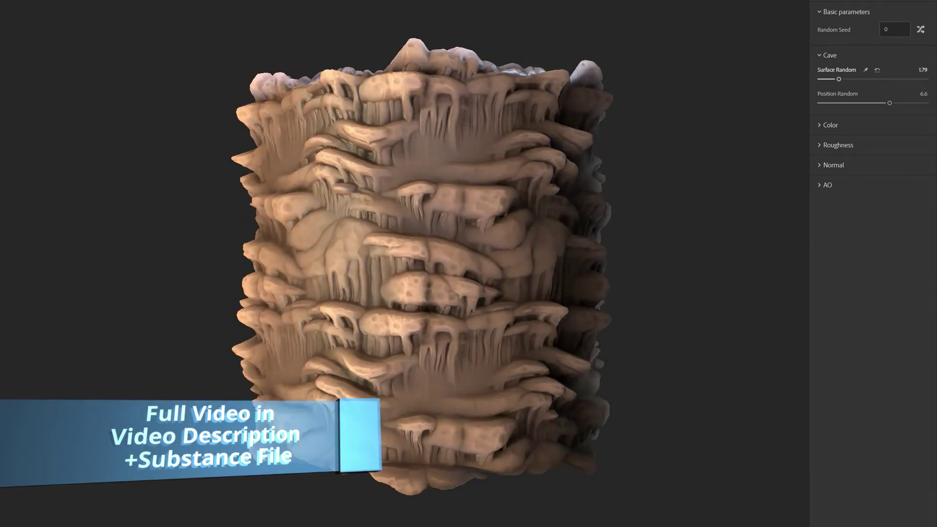
# - Raise Surface Random and set the main colour to blue-grey #4B6F79
pyautogui.click(877, 70)
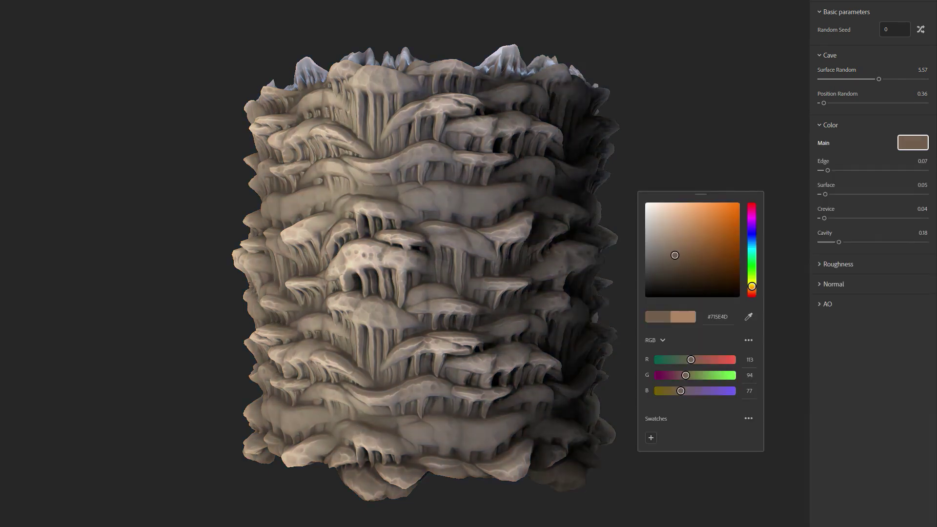
pyautogui.write('4B6F79')
pyautogui.press('Return')
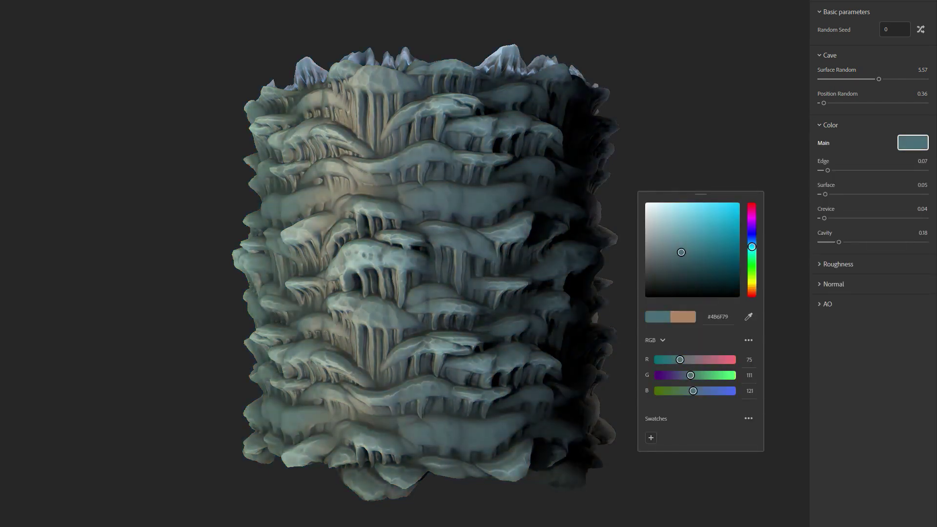
# - Drag Edge tint to 0 and raise the main Roughness value
pyautogui.moveTo(827, 170); pyautogui.dragTo(825, 218)
pyautogui.click(838, 264)
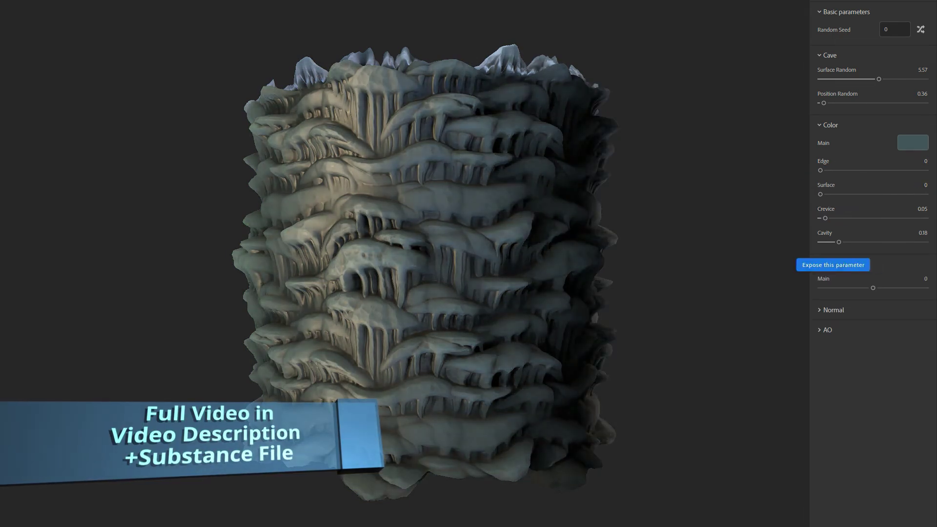
pyautogui.moveTo(859, 288); pyautogui.dragTo(878, 288)
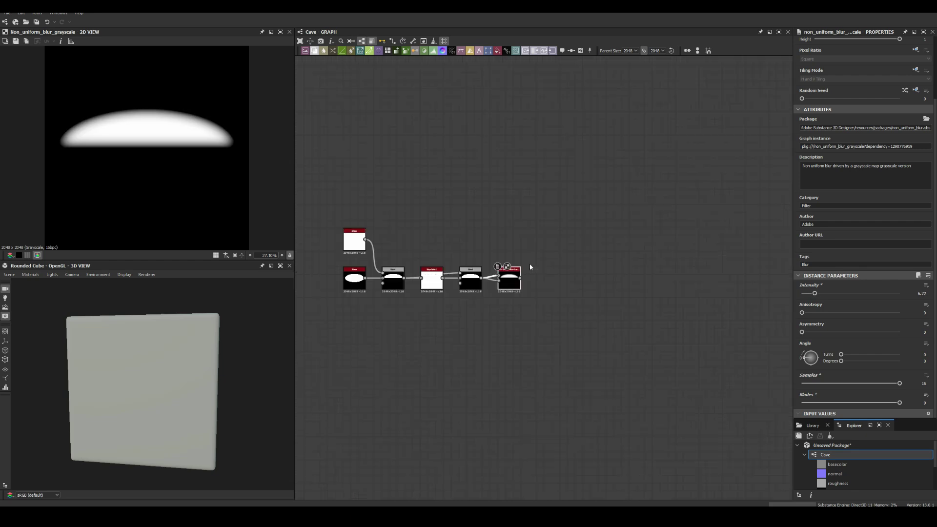
# - Add a Tile Sampler fed by the blurred cap, with Position Random 0.36
pyautogui.press('space')
pyautogui.click(508, 361)
pyautogui.moveTo(441, 319); pyautogui.dragTo(490, 312)
pyautogui.click(820, 366)
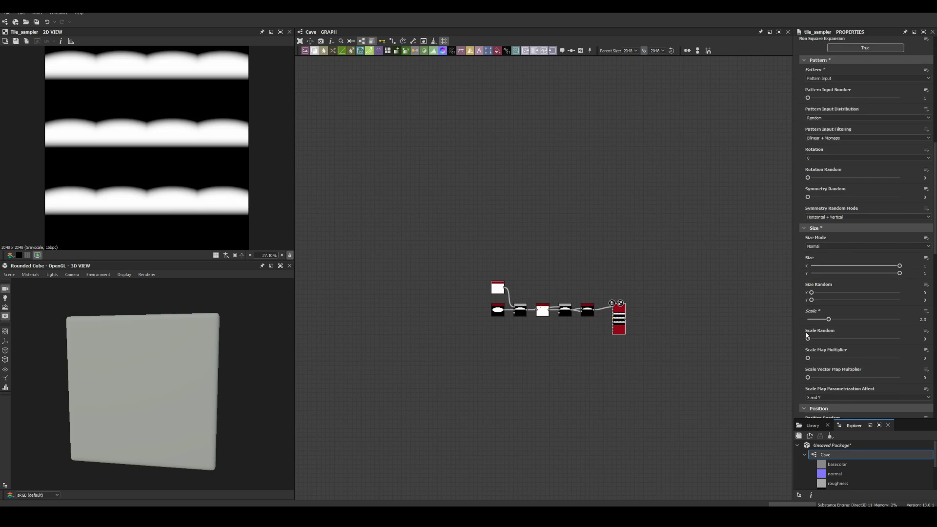
pyautogui.moveTo(810, 360); pyautogui.dragTo(809, 358)
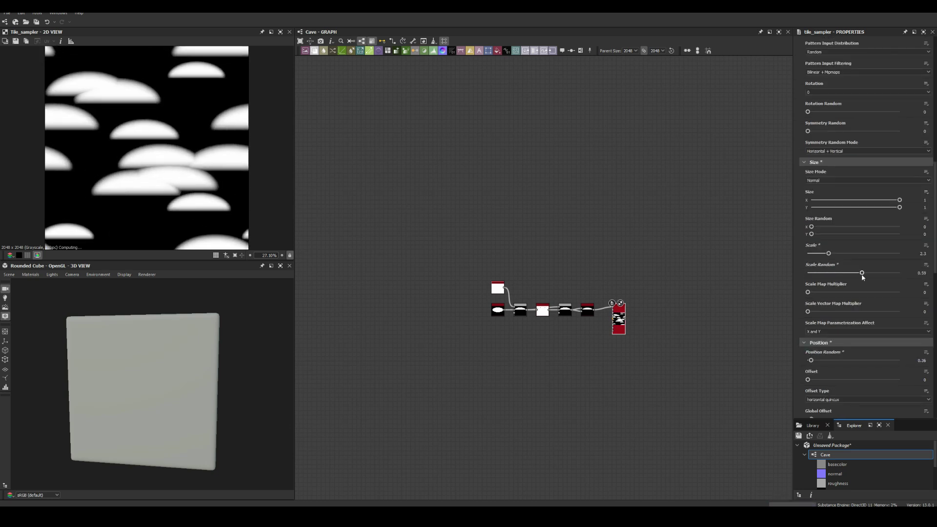
pyautogui.scroll(5, 621, 326)
pyautogui.scroll(-5, 570, 234)
pyautogui.click(570, 234)
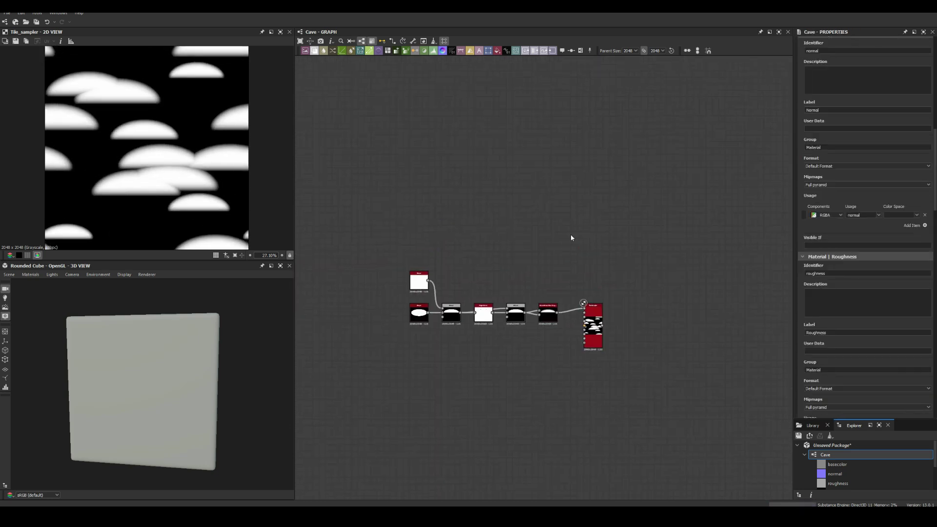
# - Build a tapered spike from a skewed, mirrored bar Shape, ending in Edge Detect
pyautogui.hotkey('ctrl', 'v')
pyautogui.scroll(3, 571, 238)
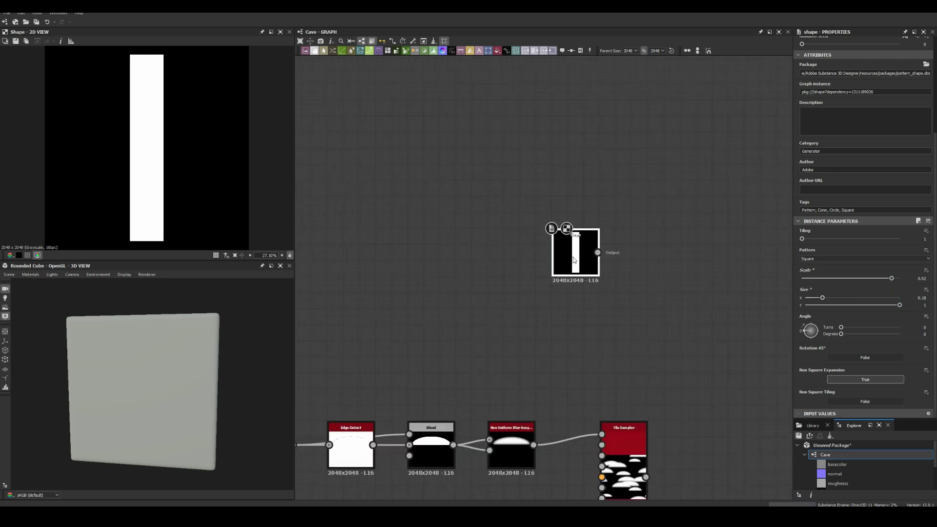
pyautogui.moveTo(851, 384); pyautogui.dragTo(855, 384)
pyautogui.moveTo(678, 252); pyautogui.dragTo(693, 263)
pyautogui.click(702, 293)
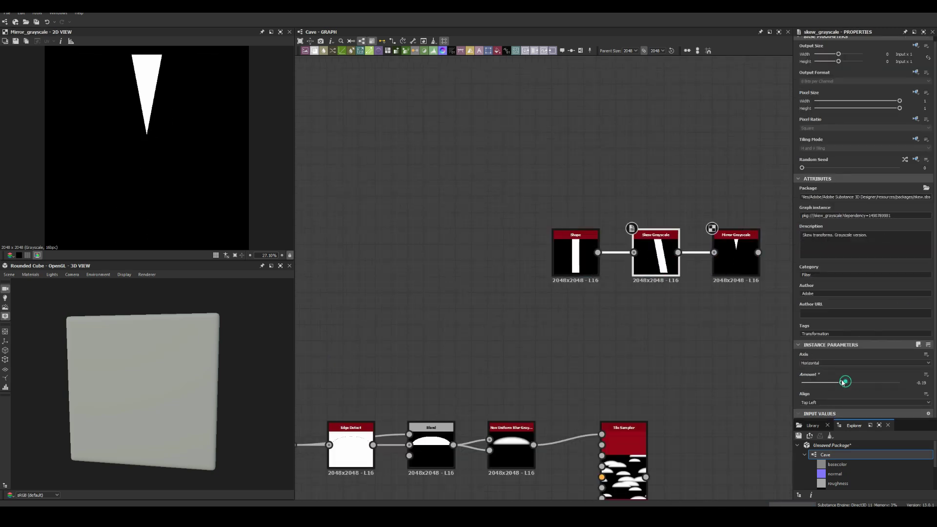
pyautogui.moveTo(683, 318); pyautogui.dragTo(458, 328, button='middle')
pyautogui.doubleClick(591, 266)
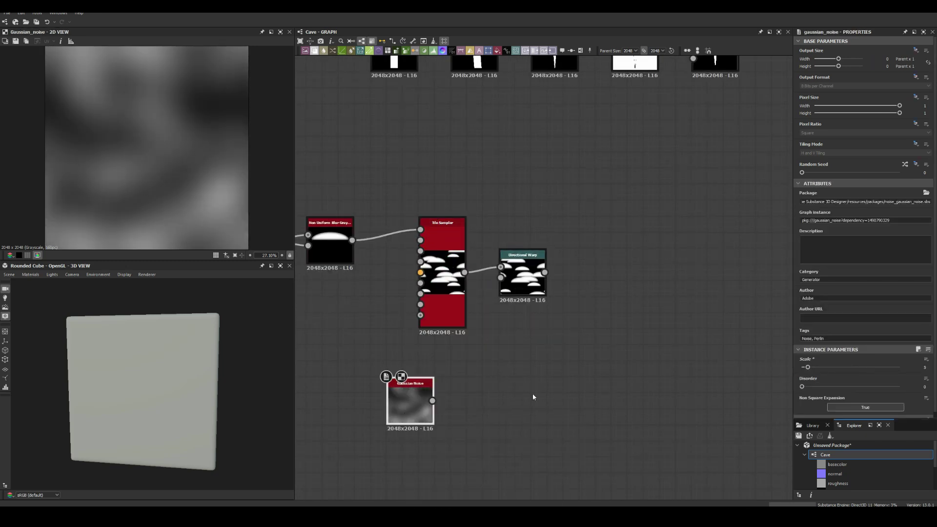
# - Insert Auto Levels after Gaussian Noise to drive Directional Warp's intensity
pyautogui.press('space')
pyautogui.write('auto levels')
pyautogui.press('Return')
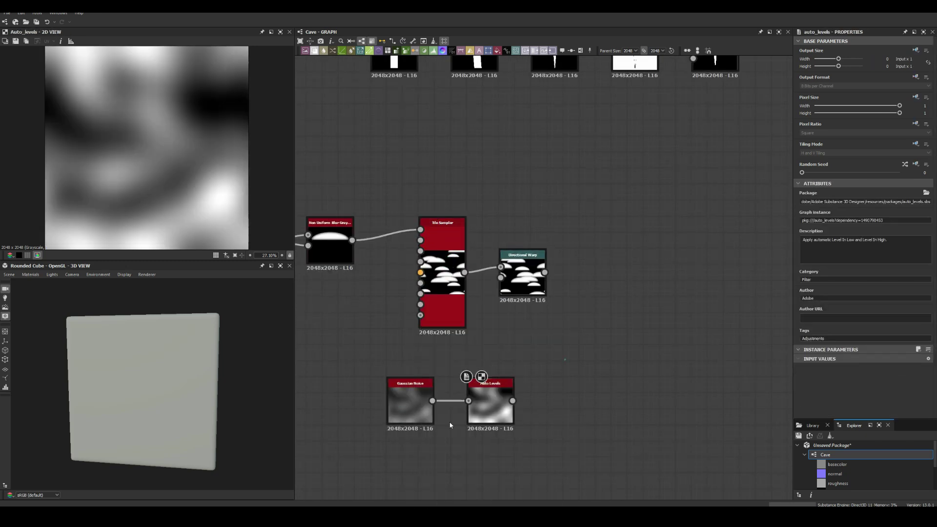
pyautogui.moveTo(493, 312); pyautogui.dragTo(501, 277)
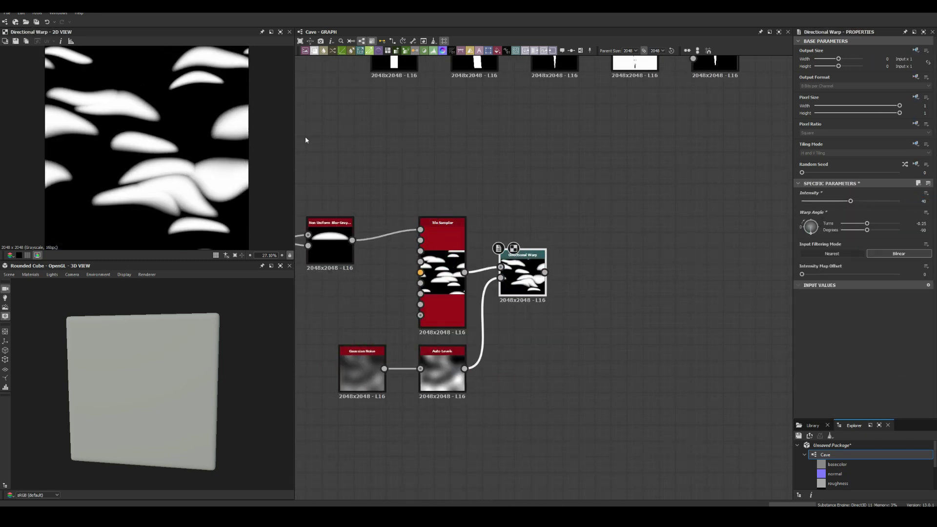
pyautogui.click(362, 371)
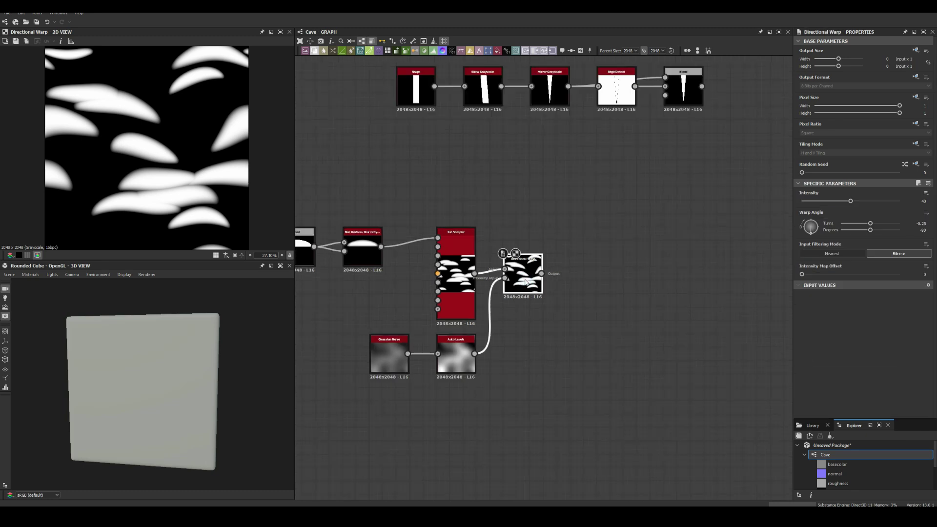
# - Adjust the spike chain's Non Uniform Blur and link out from Directional Warp
pyautogui.moveTo(531, 288); pyautogui.dragTo(312, 419, button='middle')
pyautogui.click(601, 200)
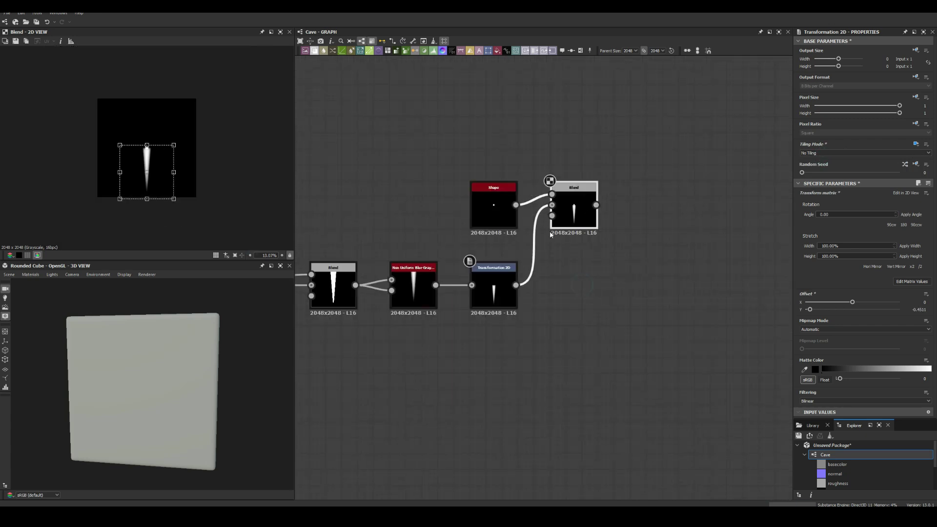
pyautogui.moveTo(519, 307); pyautogui.dragTo(576, 241)
# - Add a Normal node, RGBA Split, and Auto Levels on the red channel
pyautogui.click(564, 308)
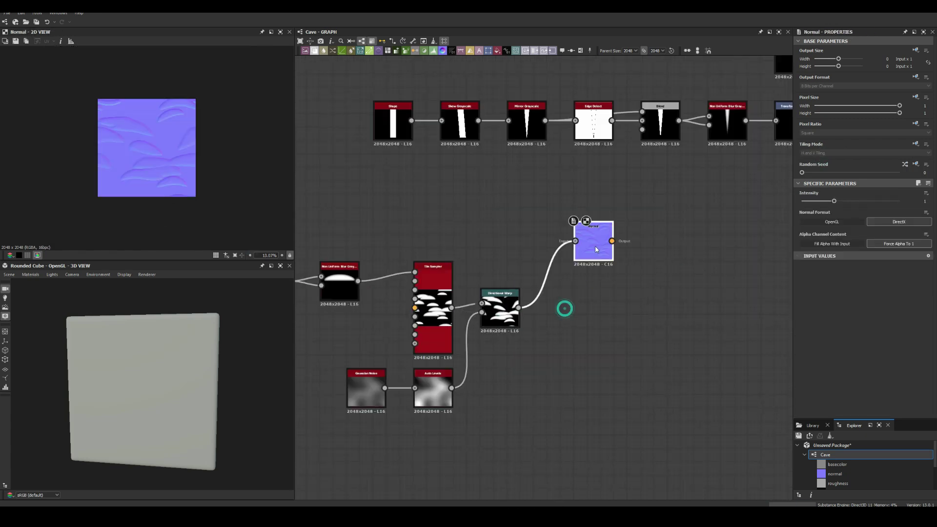
pyautogui.moveTo(657, 249); pyautogui.dragTo(693, 249)
pyautogui.click(649, 259)
pyautogui.moveTo(581, 279); pyautogui.dragTo(644, 269)
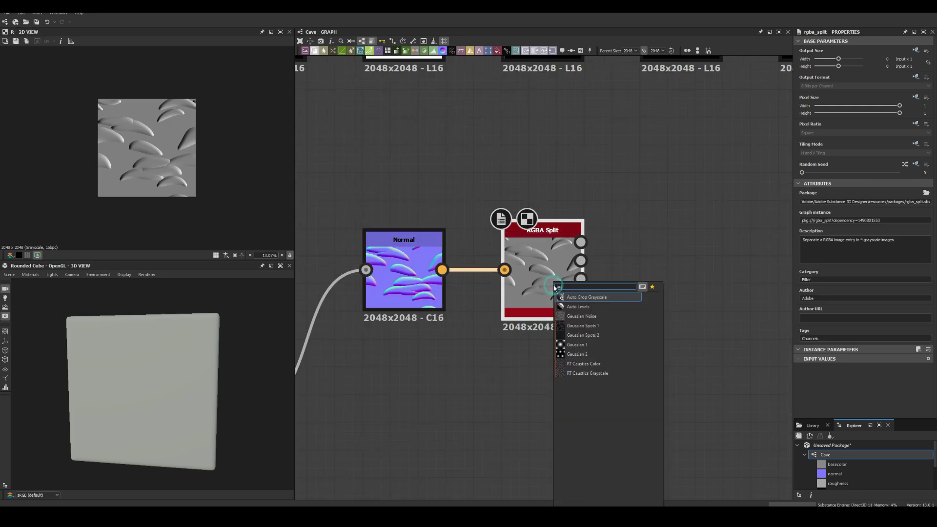
pyautogui.click(585, 292)
# - Threshold the levelled channel with Histogram Scan and invert it into a ledge mask
pyautogui.moveTo(720, 270); pyautogui.dragTo(780, 269)
pyautogui.click(683, 303)
pyautogui.moveTo(818, 387); pyautogui.dragTo(905, 387)
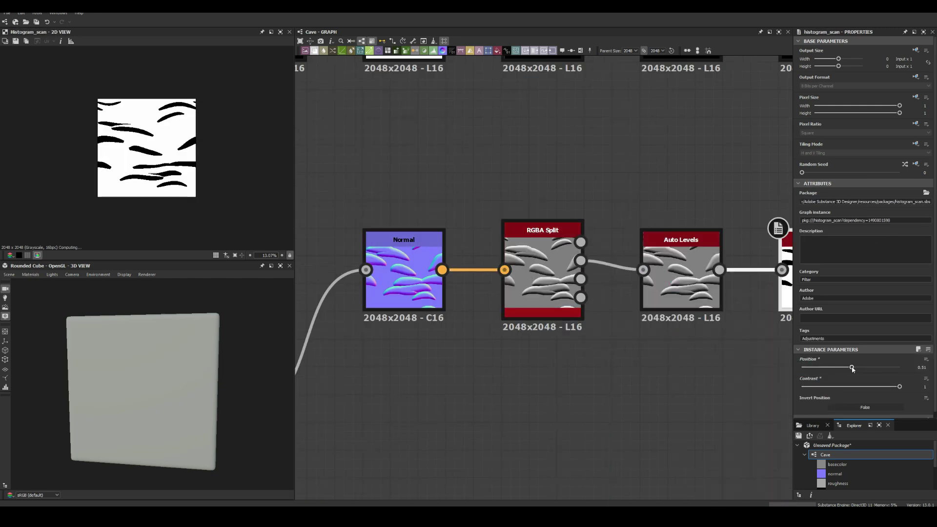
pyautogui.scroll(-3, 499, 182)
pyautogui.moveTo(496, 217); pyautogui.dragTo(539, 220)
pyautogui.scroll(-2, 539, 219)
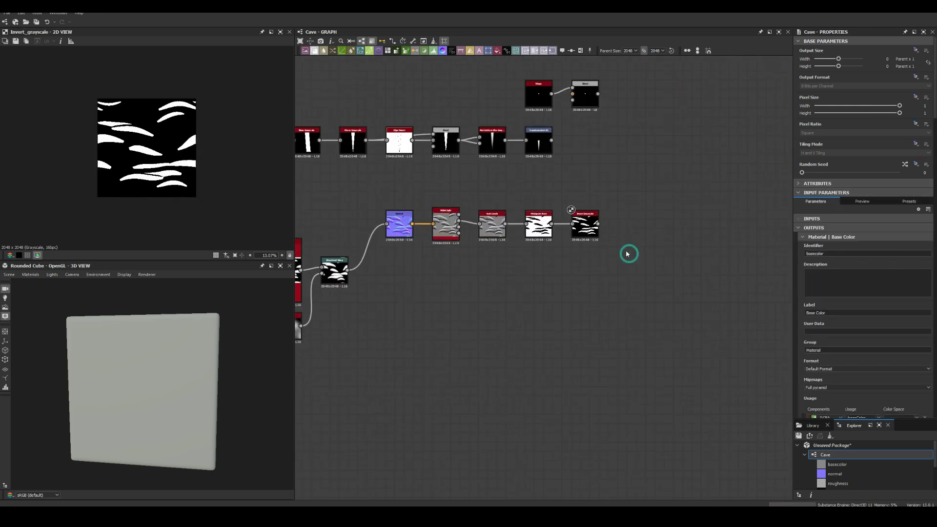
# - Add a Tile Sampler fed by the stalactite and the inverted mask
pyautogui.press('space')
pyautogui.write('tile')
pyautogui.click(661, 320)
pyautogui.moveTo(638, 205); pyautogui.dragTo(649, 164)
pyautogui.scroll(3, 587, 186)
pyautogui.moveTo(539, 279); pyautogui.dragTo(666, 194)
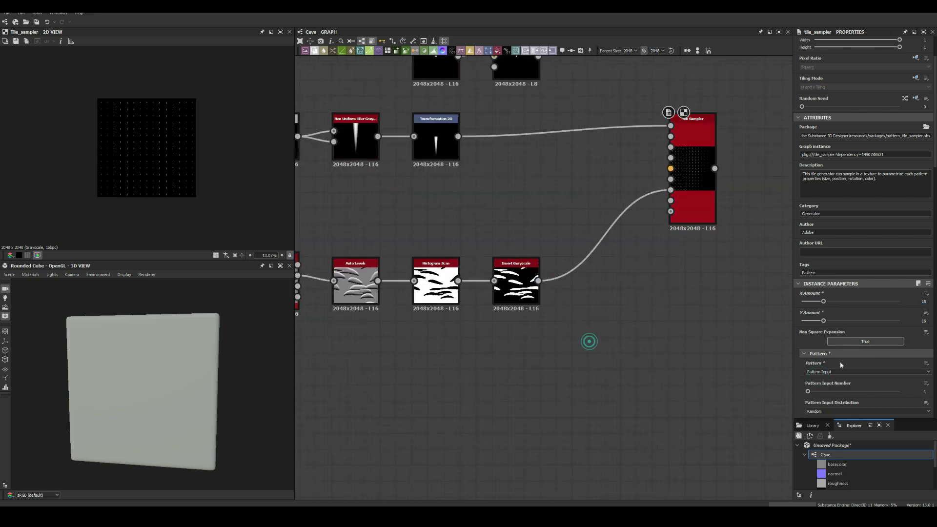
# - Set the stalactite Tile Sampler to Scale 7.9, Scale Random 0.42, plus Size Random
pyautogui.scroll(-3, 537, 293)
pyautogui.scroll(-10, 859, 293)
pyautogui.moveTo(810, 217); pyautogui.dragTo(881, 219)
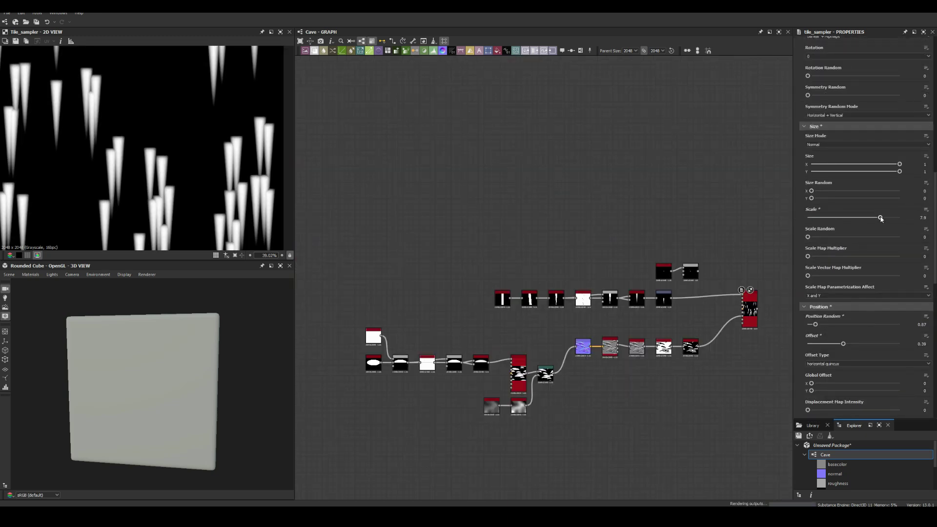
pyautogui.moveTo(807, 237); pyautogui.dragTo(846, 237)
pyautogui.moveTo(811, 190); pyautogui.dragTo(848, 198)
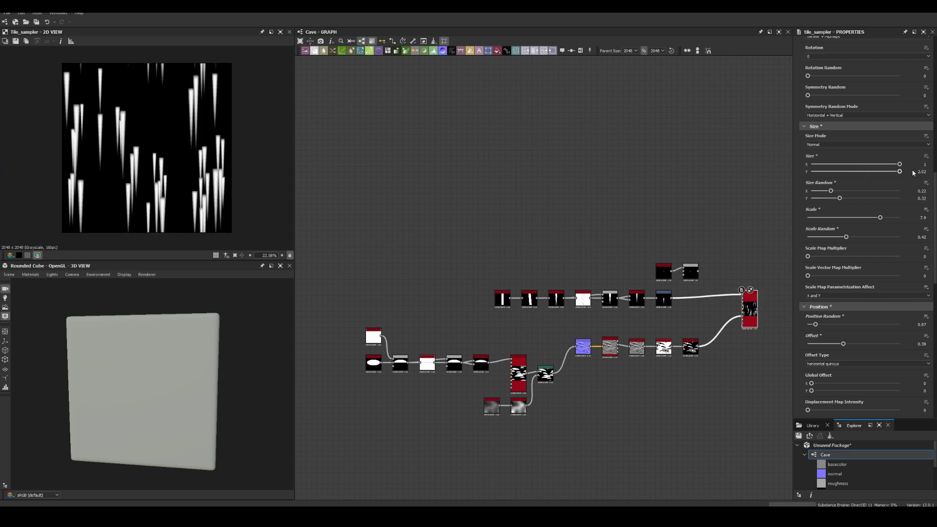
pyautogui.moveTo(727, 221); pyautogui.dragTo(587, 195, button='middle')
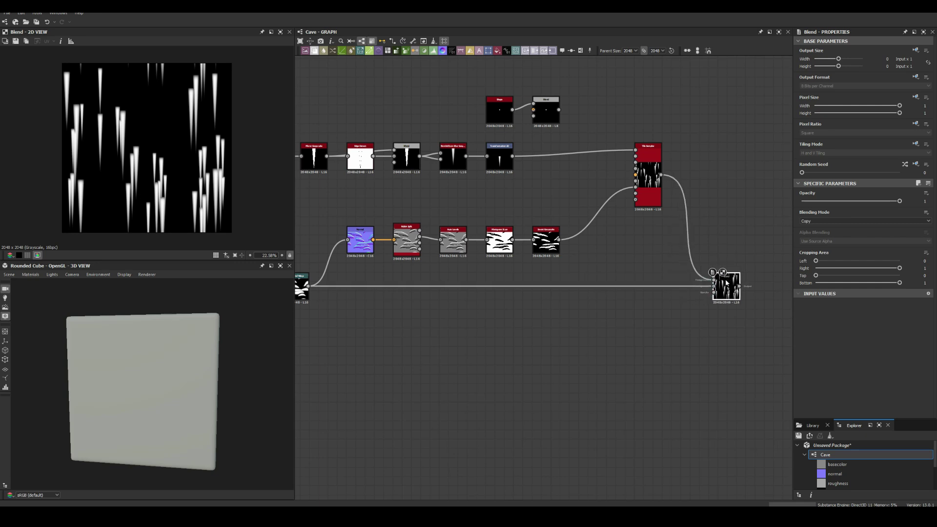
# - Nudge the stalactite's vertical offset in Transformation 2D
pyautogui.click(499, 157)
pyautogui.scroll(3, 517, 157)
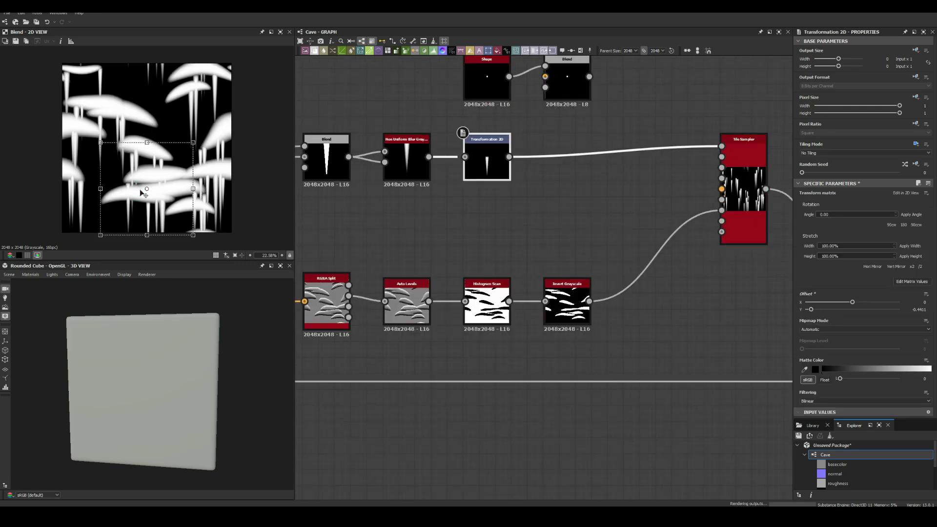
pyautogui.scroll(4, 141, 188)
pyautogui.moveTo(143, 184); pyautogui.dragTo(150, 200)
pyautogui.scroll(-5, 150, 200)
pyautogui.scroll(8, 155, 157)
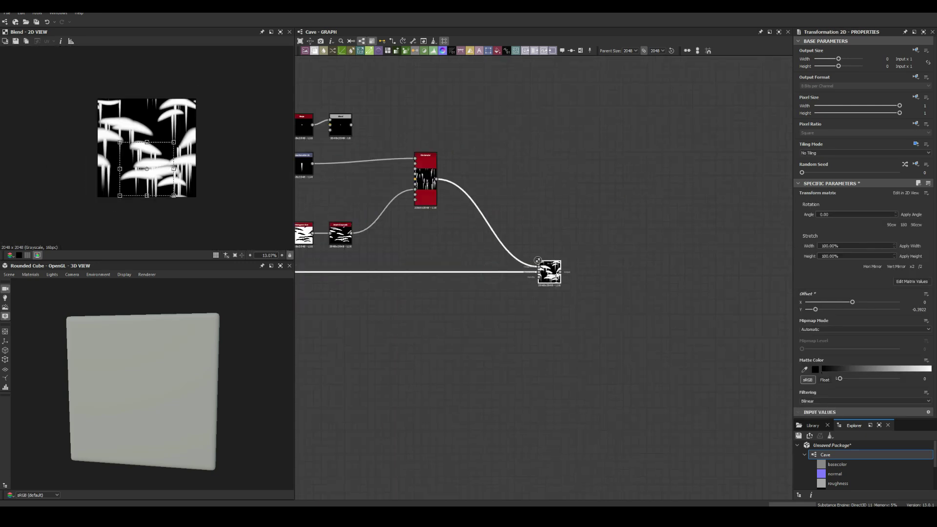
# - Inspect the Blend combining stalactites and caps
pyautogui.click(429, 179)
pyautogui.scroll(-5, 835, 356)
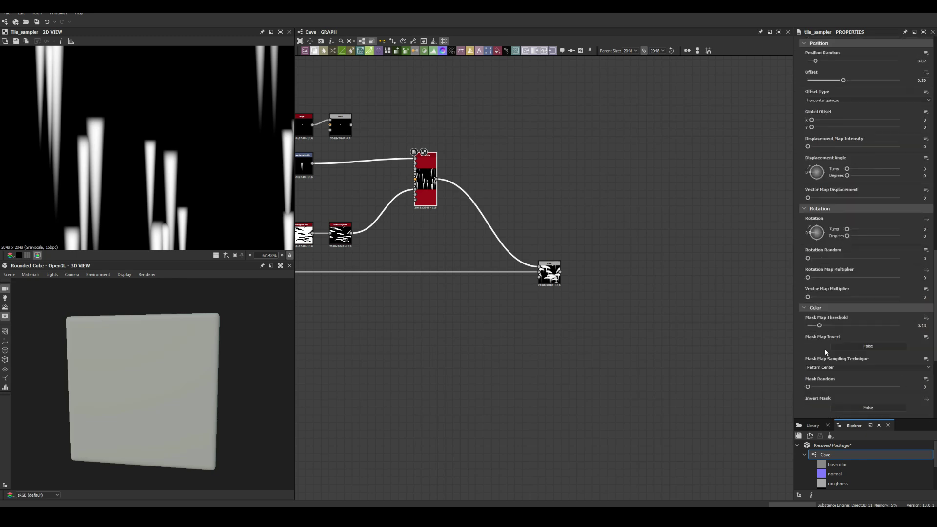
pyautogui.click(549, 273)
pyautogui.scroll(-5, 163, 160)
pyautogui.scroll(3, 163, 160)
pyautogui.scroll(3, 512, 165)
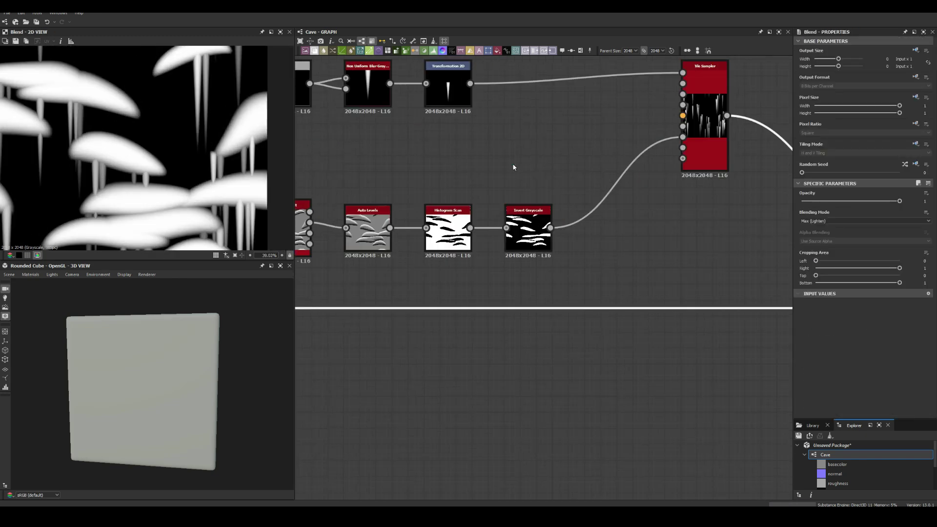
# - Chain Histogram Scan and Edge Detect after the Blend output
pyautogui.moveTo(517, 165); pyautogui.dragTo(387, 213, button='middle')
pyautogui.press('space')
pyautogui.write('histogram scan')
pyautogui.press('Return')
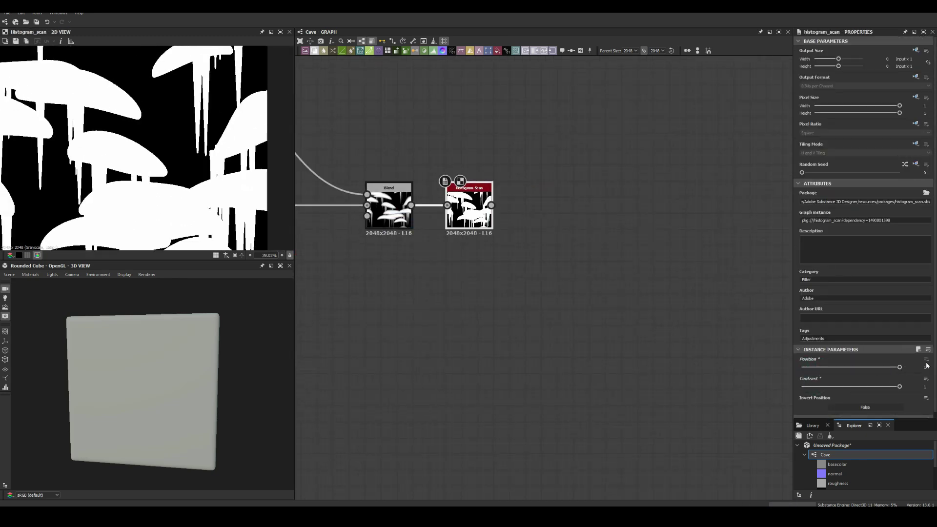
pyautogui.press('space')
pyautogui.write('edge detect')
pyautogui.press('Return')
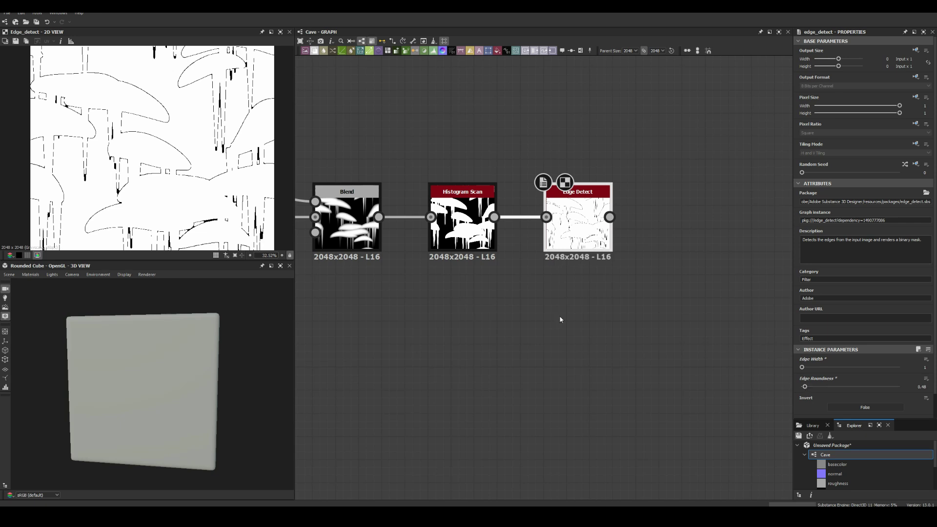
pyautogui.press('space')
# - Add a Multiply Blend after Edge Detect and preview the edge result
pyautogui.write('blend')
pyautogui.press('Return')
pyautogui.click(863, 221)
pyautogui.click(820, 246)
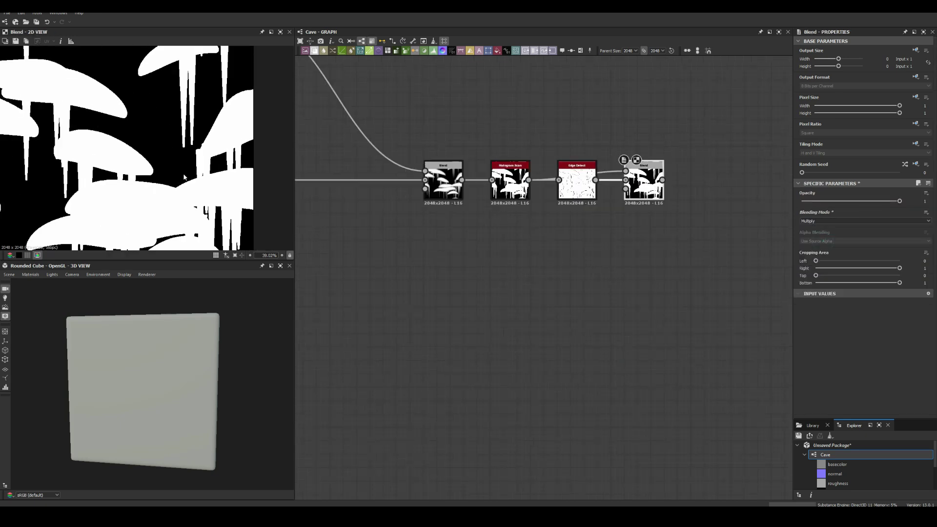
pyautogui.doubleClick(574, 182)
# - Insert Flood Fill, Flood Fill to Gradient and an arched Curve on the ledge branch
pyautogui.press('space')
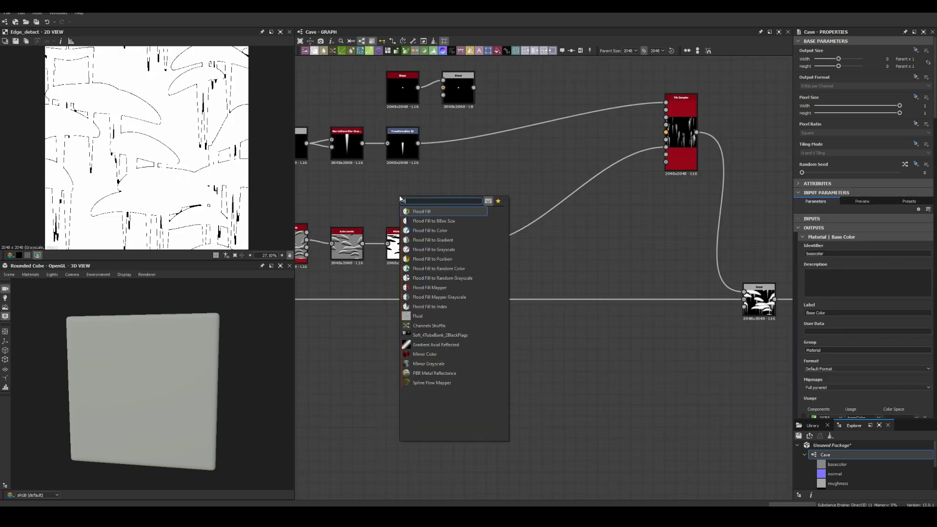
pyautogui.write('flood fill')
pyautogui.press('Return')
pyautogui.press('space')
pyautogui.write('curve')
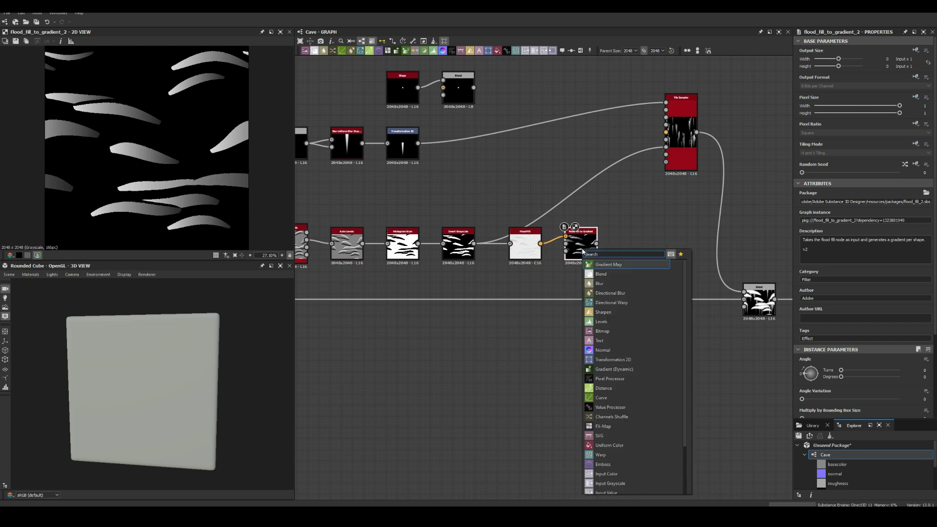
pyautogui.press('Return')
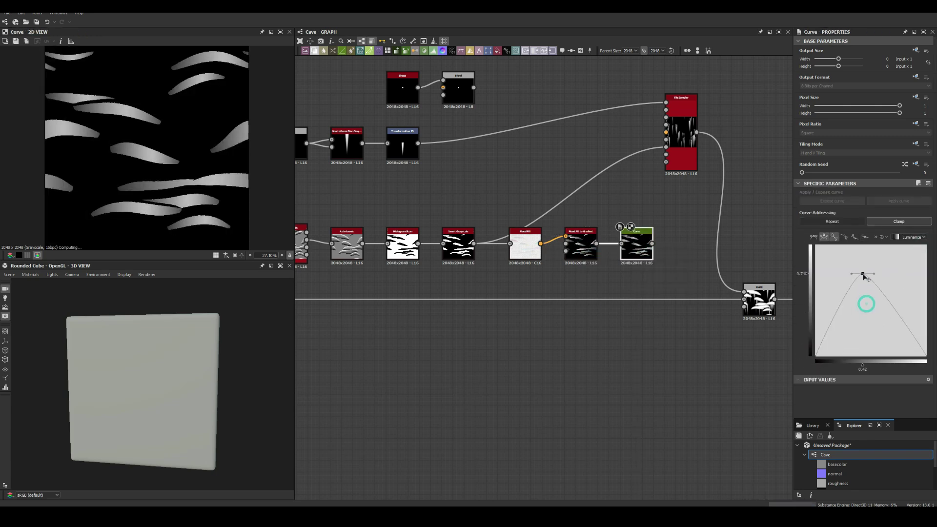
# - Add a Histogram Scan after the Curve
pyautogui.scroll(-3, 681, 233)
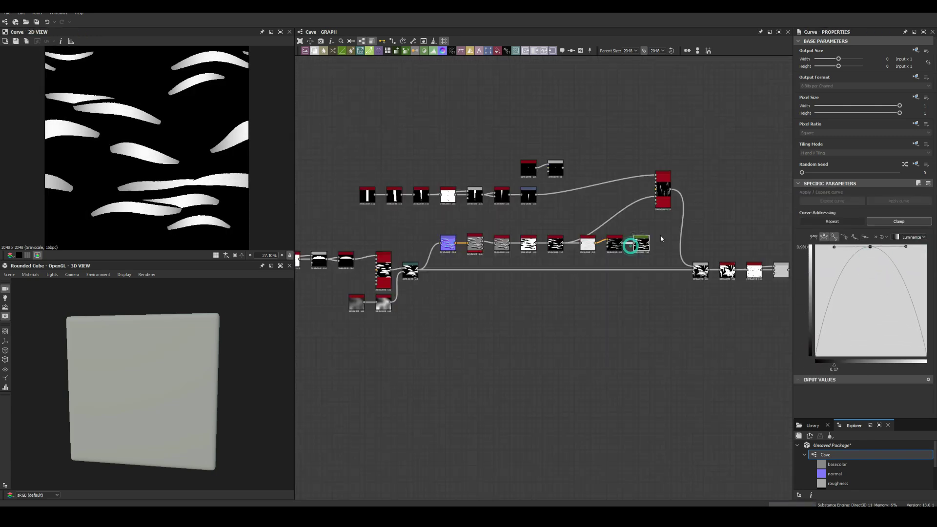
pyautogui.scroll(3, 480, 240)
pyautogui.press('space')
pyautogui.press('Escape')
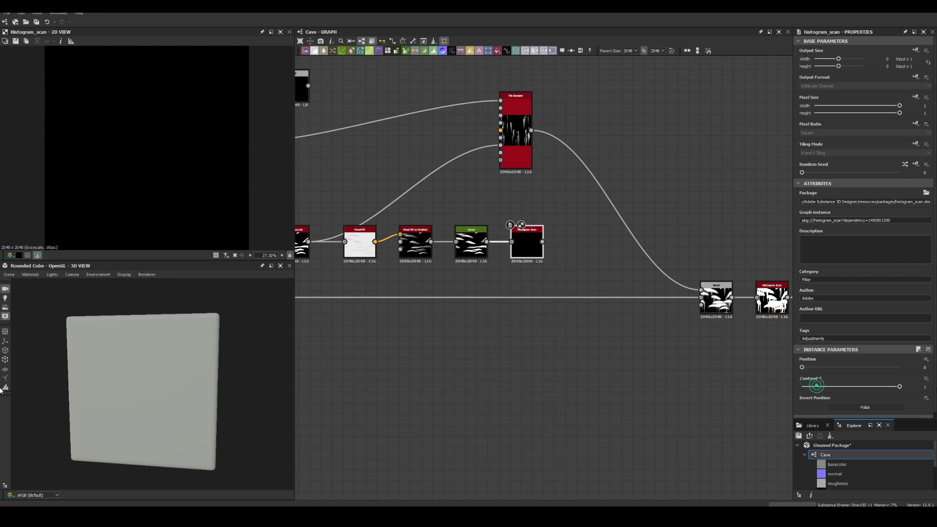
# - Wire Histogram Scan into the Tile Sampler's Mask Map Input and preview it
pyautogui.moveTo(499, 147); pyautogui.dragTo(500, 145)
pyautogui.moveTo(515, 161); pyautogui.dragTo(572, 161)
pyautogui.doubleClick(716, 297)
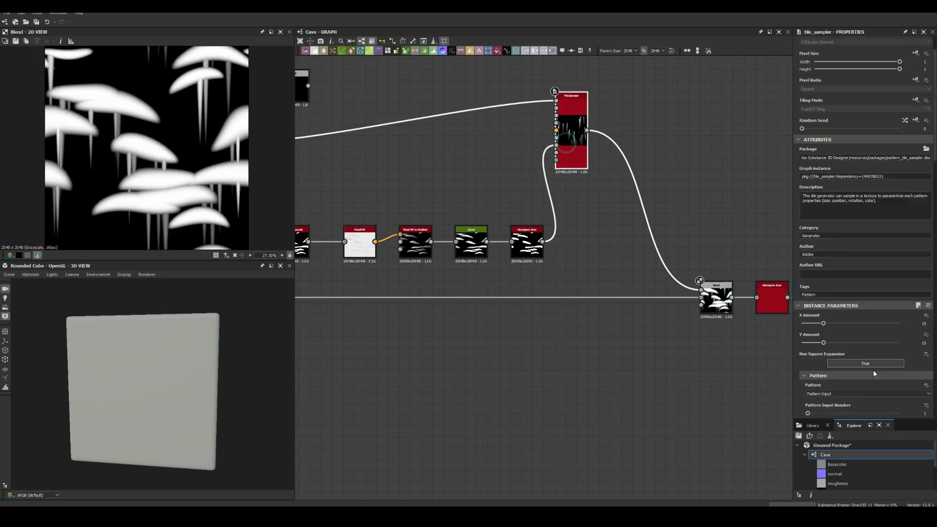
pyautogui.moveTo(899, 381); pyautogui.dragTo(842, 381)
pyautogui.click(581, 151)
pyautogui.scroll(-5, 859, 347)
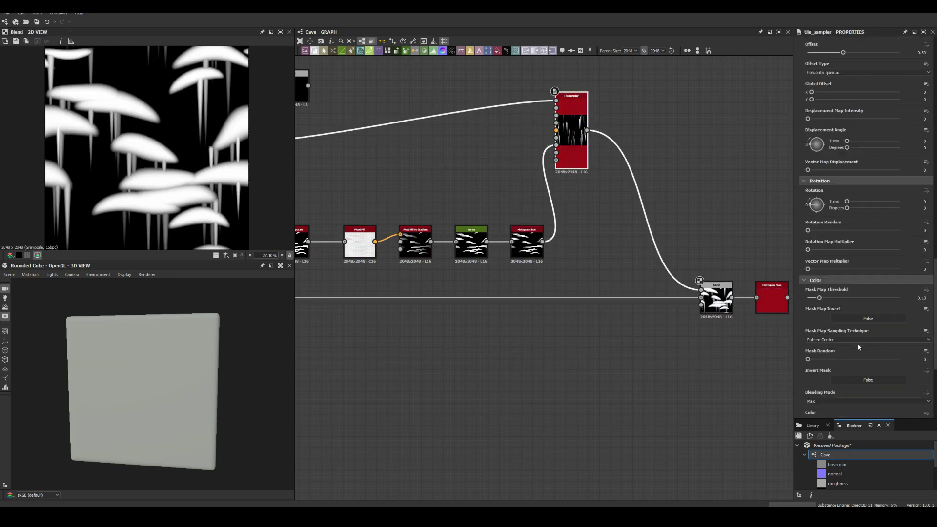
pyautogui.scroll(-2, 629, 234)
pyautogui.doubleClick(446, 168)
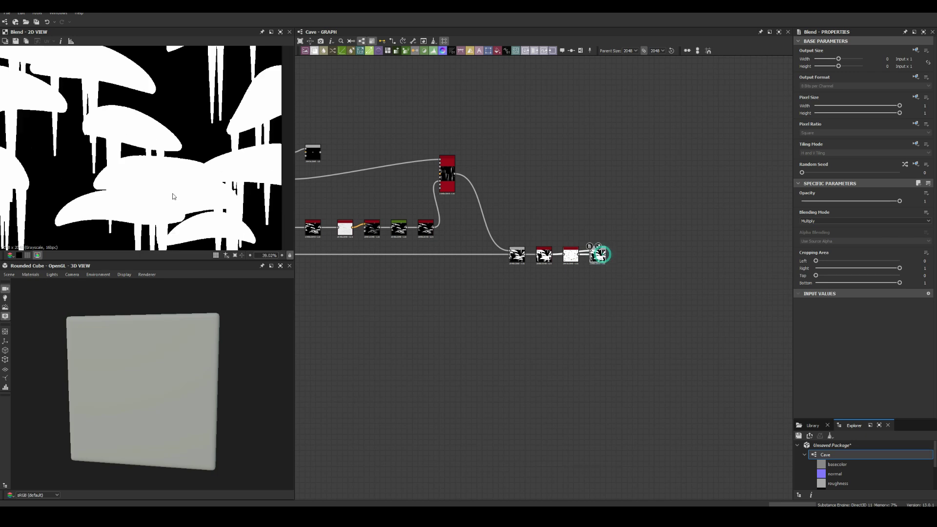
# - Preview the final Blend result of the chain
pyautogui.scroll(2, 460, 182)
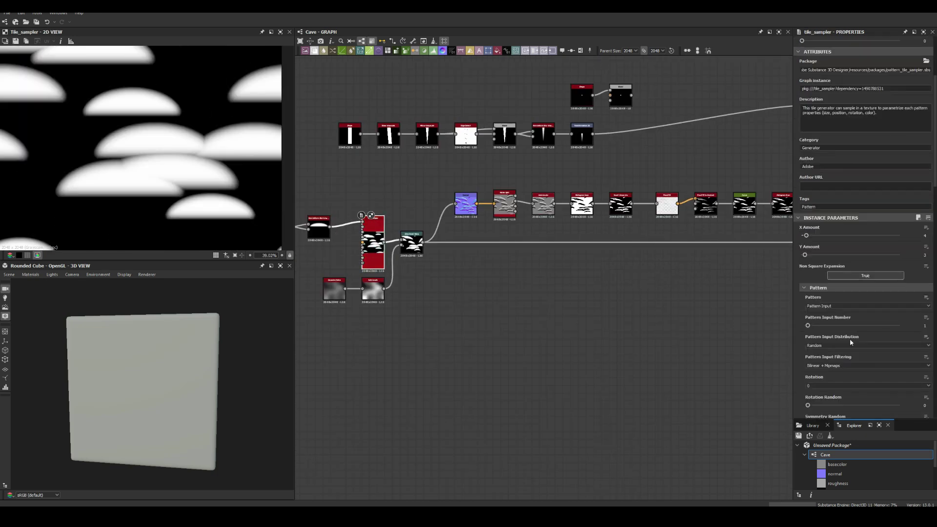
pyautogui.scroll(-10, 828, 336)
pyautogui.moveTo(761, 234); pyautogui.dragTo(457, 287, button='middle')
pyautogui.click(582, 288)
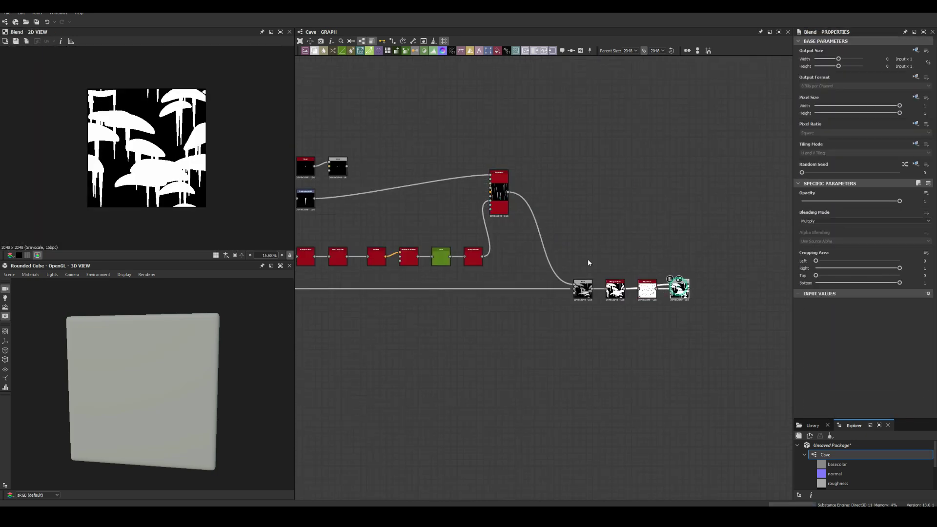
# - Set Color Random 0.13 and X Amount 30 for a denser stalactite sampler
pyautogui.scroll(-5, 864, 244)
pyautogui.moveTo(808, 371); pyautogui.dragTo(821, 371)
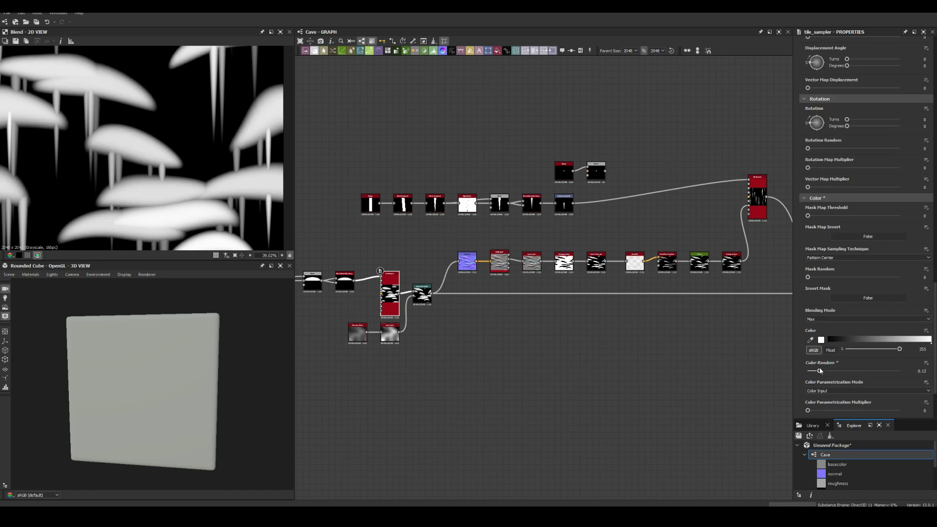
pyautogui.scroll(3, 430, 238)
pyautogui.scroll(3, 430, 238)
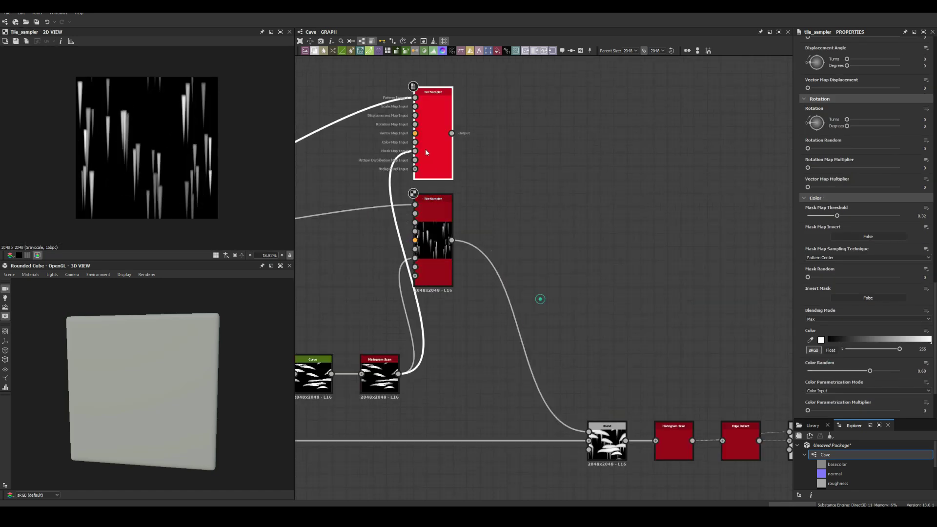
pyautogui.press('Return')
pyautogui.scroll(-3, 882, 336)
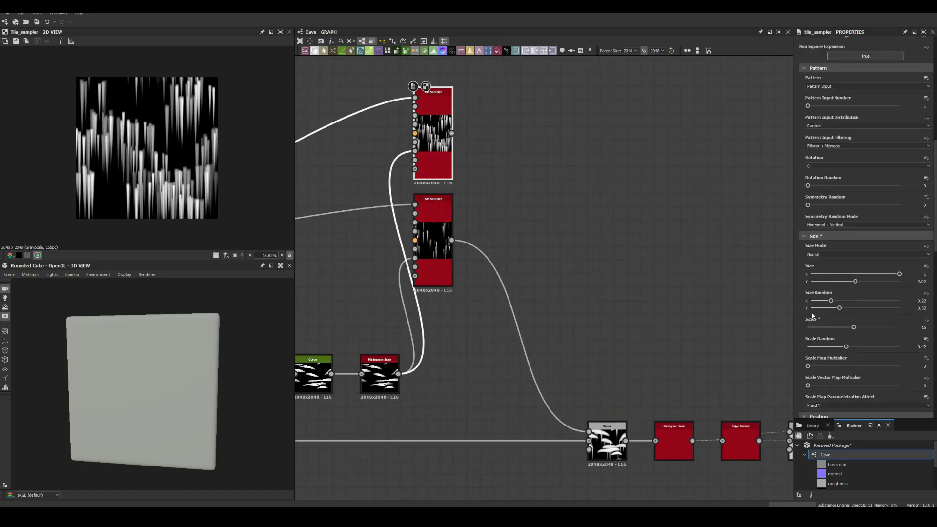
pyautogui.scroll(-2, 633, 278)
pyautogui.click(757, 389)
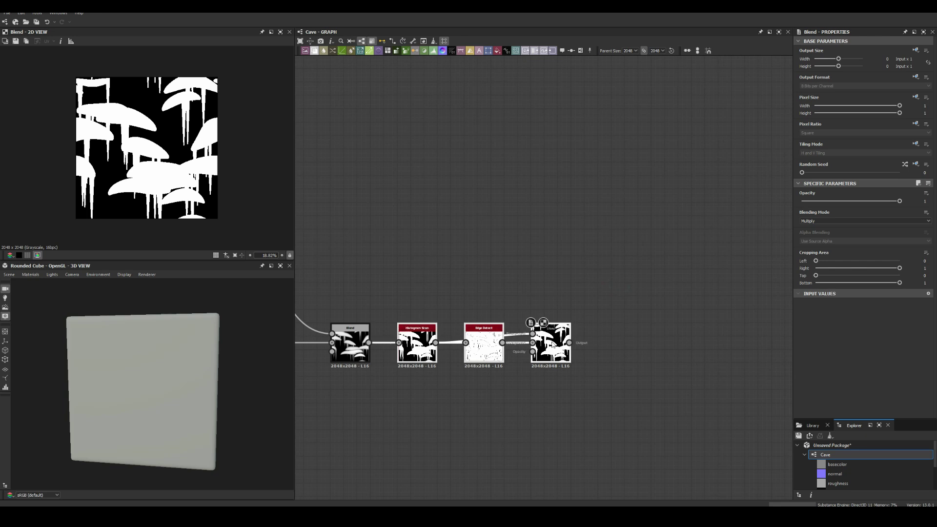
# - Add a Non Uniform Blur Grayscale node with intensity 1.31 to soften the mushroom mask
pyautogui.press('space')
pyautogui.write('non uniform')
pyautogui.press('Return')
pyautogui.scroll(-3, 864, 244)
pyautogui.moveTo(829, 294); pyautogui.dragTo(805, 293)
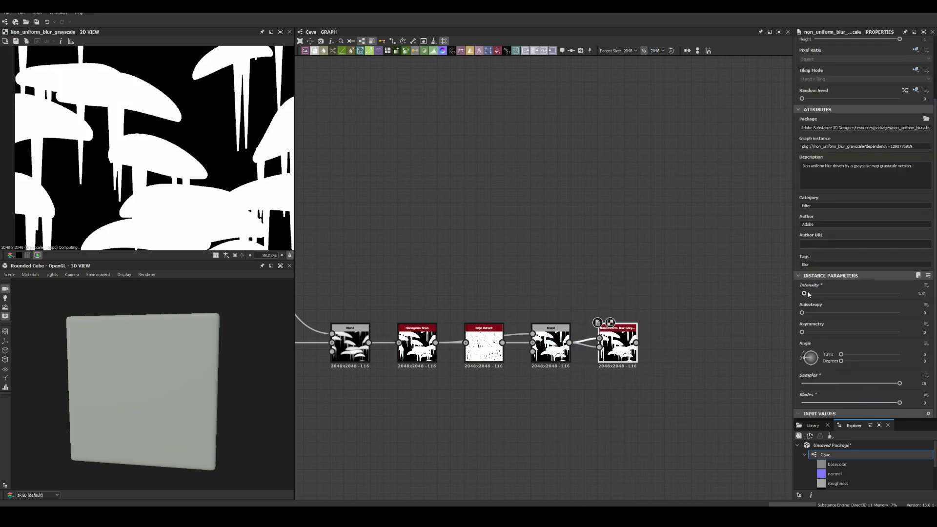
pyautogui.scroll(-1, 425, 241)
# - Blend the blur with the Histogram Scan in Multiply mode at 0.42 opacity
pyautogui.moveTo(434, 324); pyautogui.dragTo(608, 259)
pyautogui.click(634, 273)
pyautogui.moveTo(605, 325); pyautogui.dragTo(593, 264)
pyautogui.click(819, 220)
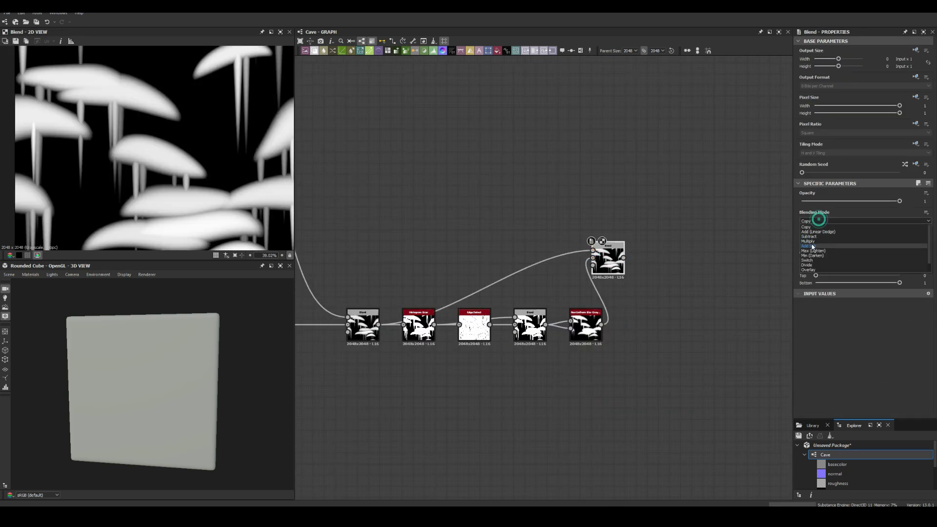
pyautogui.click(808, 241)
pyautogui.click(843, 201)
pyautogui.scroll(-3, 195, 156)
pyautogui.moveTo(635, 263); pyautogui.dragTo(378, 262, button='middle')
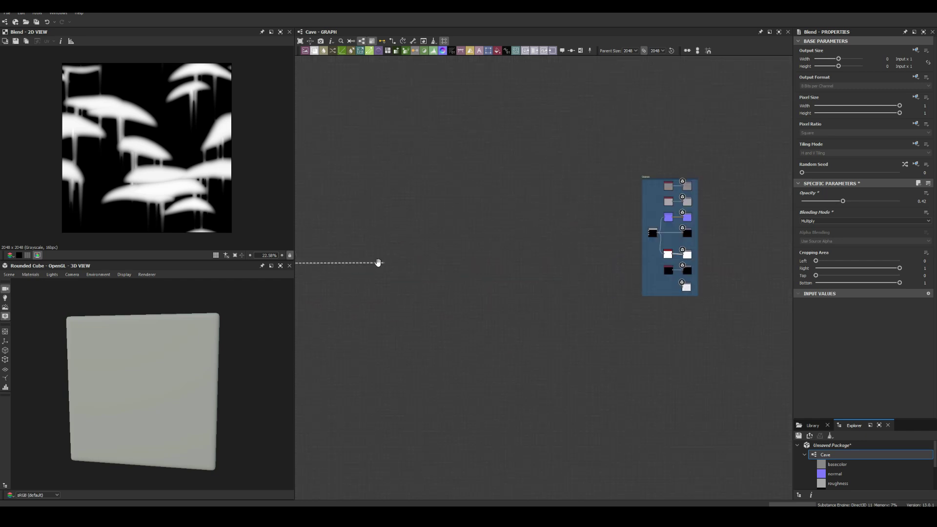
# - Wire the Multiply Blend result to the relief output node
pyautogui.moveTo(378, 262); pyautogui.dragTo(652, 233)
pyautogui.scroll(-2, 381, 247)
pyautogui.moveTo(381, 247); pyautogui.dragTo(521, 264, button='middle')
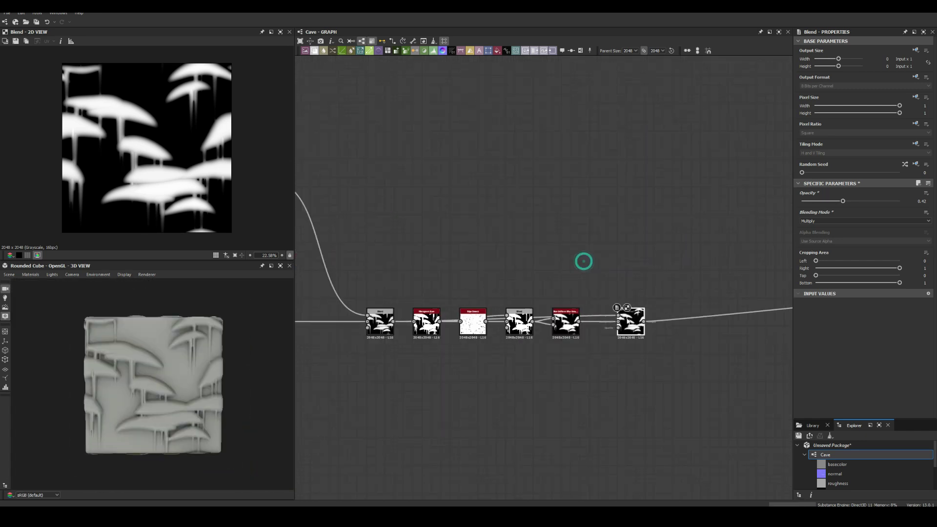
pyautogui.scroll(-2, 583, 261)
# - Merge the levelled stalactite streaks into a new Blend using Max blending
pyautogui.moveTo(398, 205); pyautogui.dragTo(754, 396)
pyautogui.scroll(2, 753, 396)
pyautogui.click(597, 340)
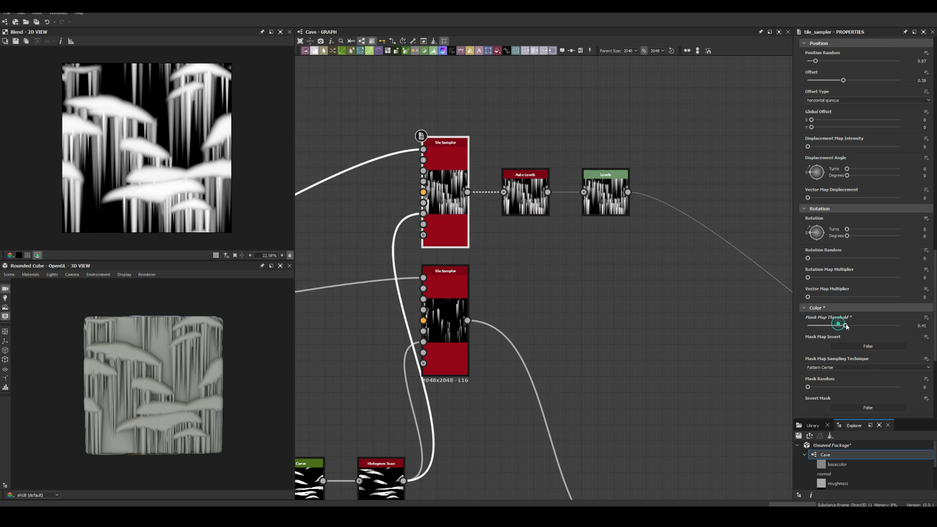
pyautogui.scroll(3, 623, 203)
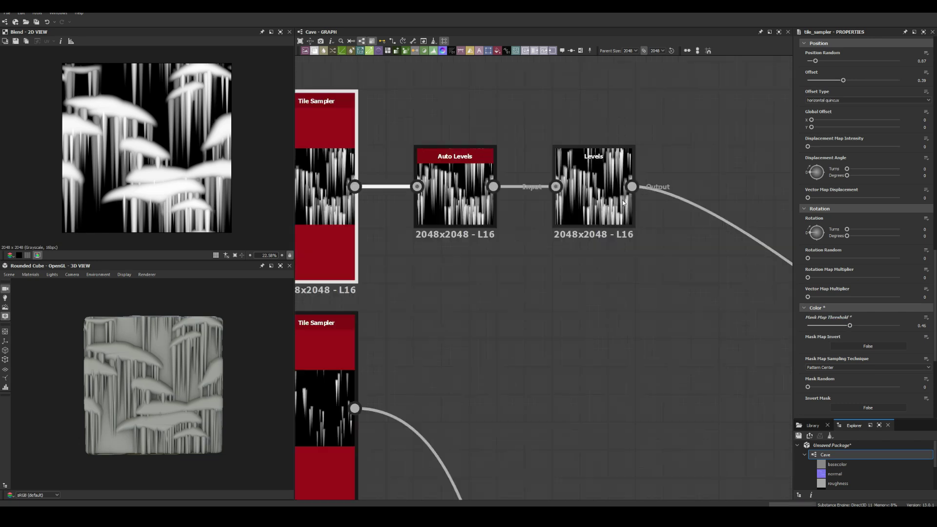
pyautogui.click(623, 203)
pyautogui.scroll(-3, 631, 272)
pyautogui.scroll(2, 689, 365)
pyautogui.click(688, 365)
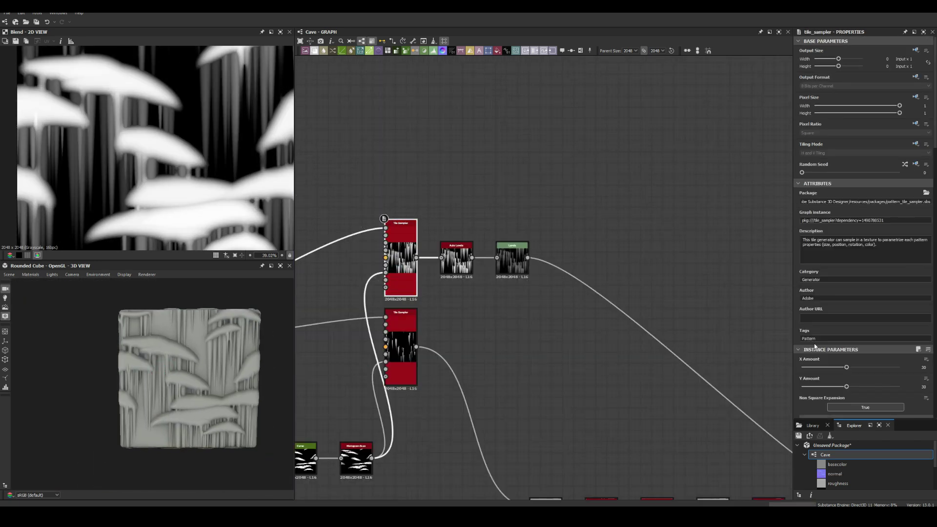
# - Tweak the final Blend and preview the Non Uniform Blur and final Blend results
pyautogui.scroll(-6, 814, 346)
pyautogui.moveTo(899, 324); pyautogui.dragTo(853, 324)
pyautogui.scroll(-4, 635, 292)
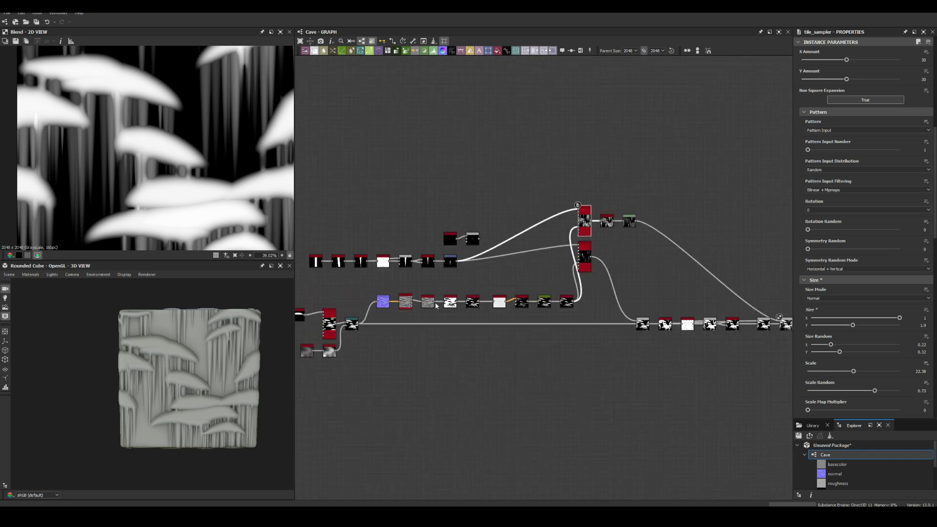
pyautogui.doubleClick(742, 324)
pyautogui.scroll(4, 607, 310)
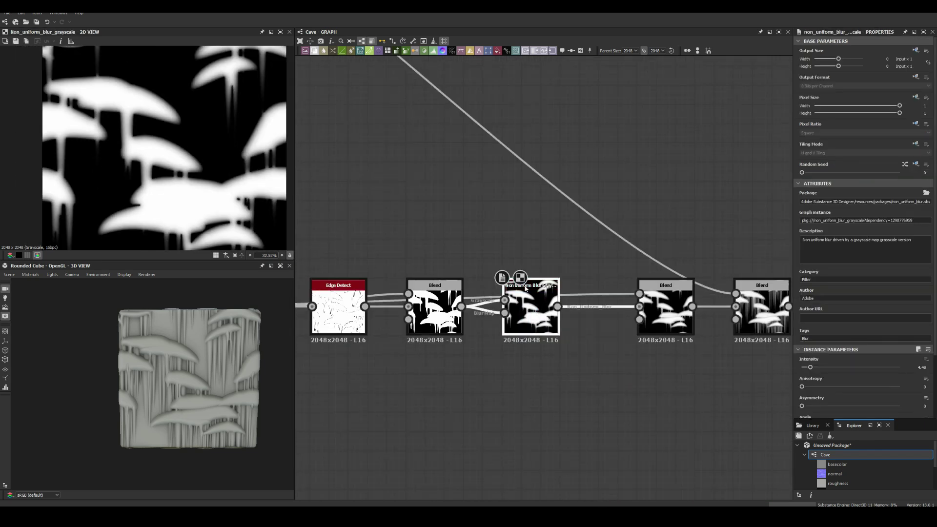
pyautogui.doubleClick(762, 308)
pyautogui.scroll(3, 238, 332)
pyautogui.scroll(-5, 429, 244)
# - Open the 3D preview material settings and preview a Normal node branched off the last Blend
pyautogui.scroll(-2, 238, 333)
pyautogui.click(31, 274)
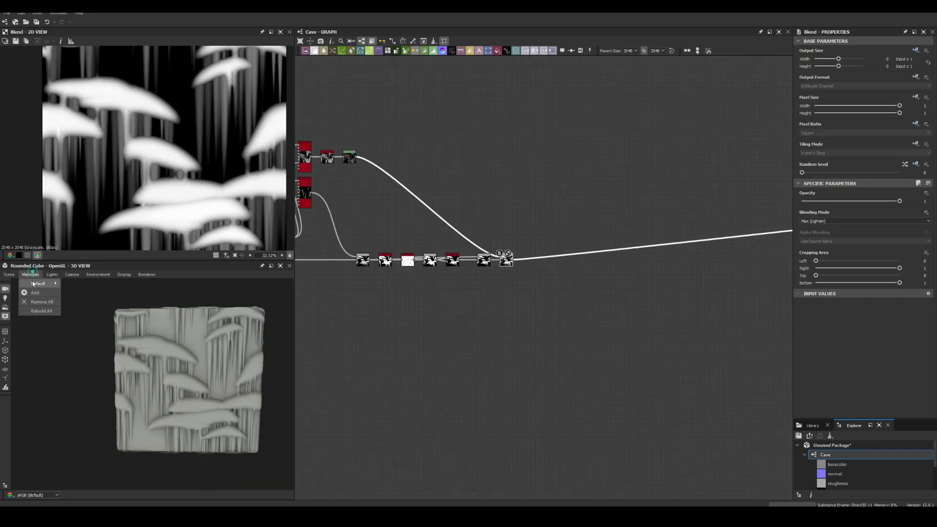
pyautogui.scroll(-5, 874, 244)
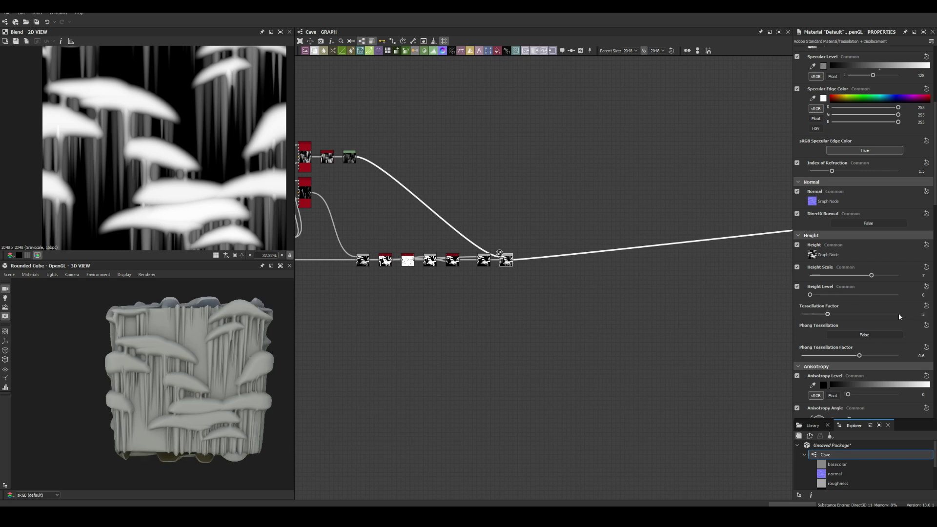
pyautogui.scroll(3, 483, 254)
pyautogui.click(539, 268)
pyautogui.scroll(3, 207, 335)
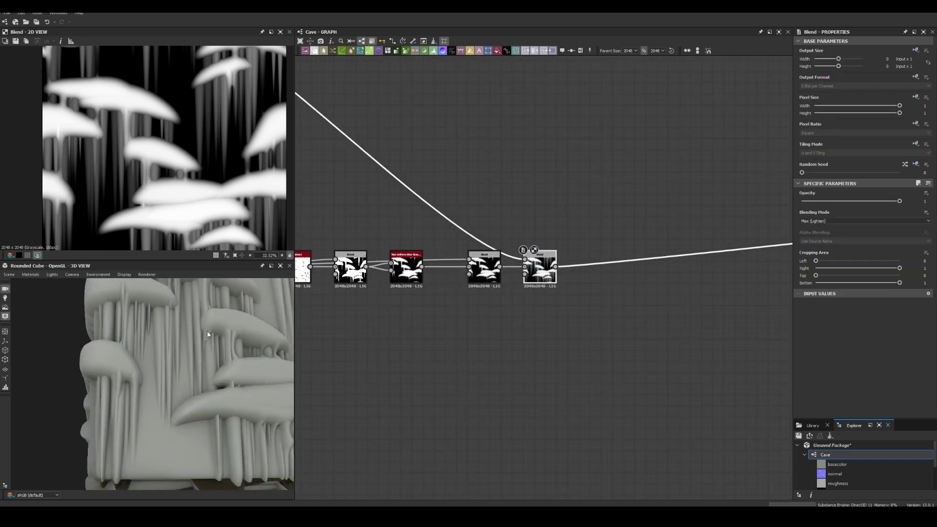
pyautogui.scroll(2, 207, 335)
pyautogui.moveTo(461, 198); pyautogui.dragTo(383, 264, button='middle')
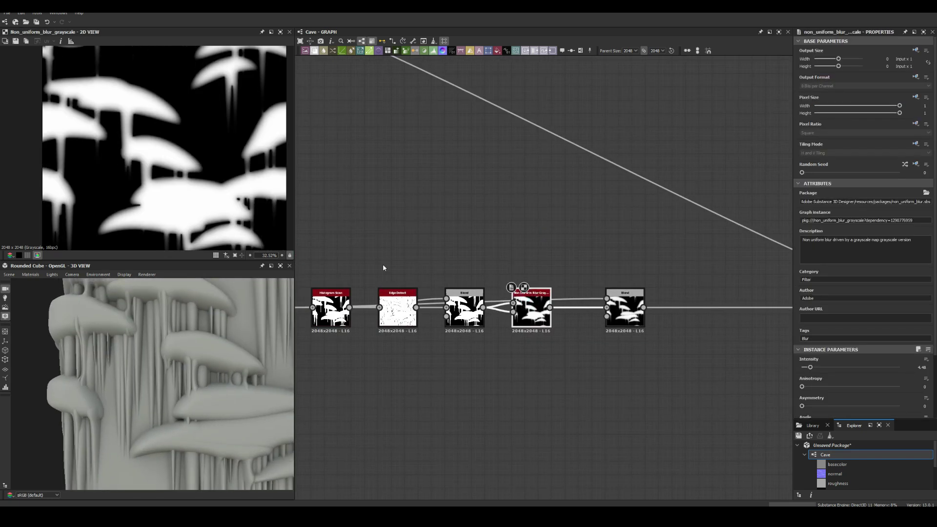
pyautogui.doubleClick(475, 214)
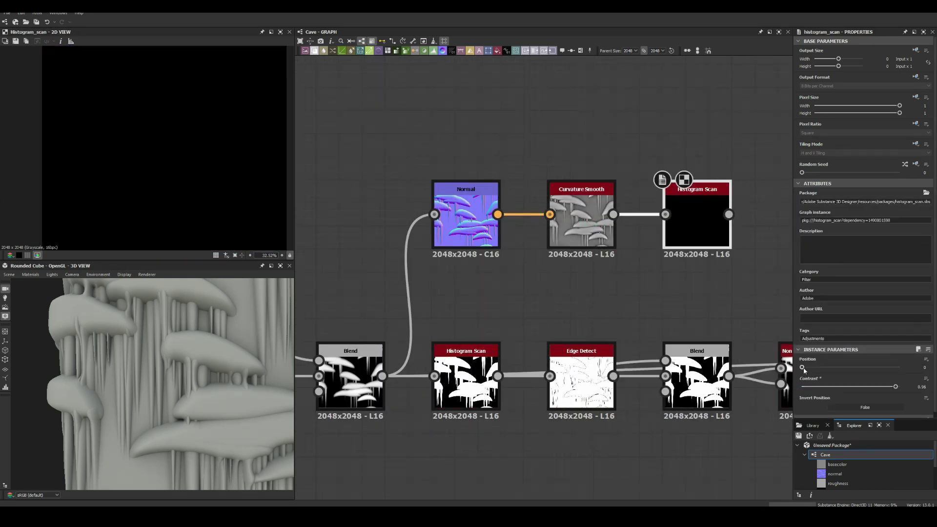
# - Set the Histogram Scan position to 0.47 and the blur intensity to 2.61
pyautogui.moveTo(802, 367); pyautogui.dragTo(849, 367)
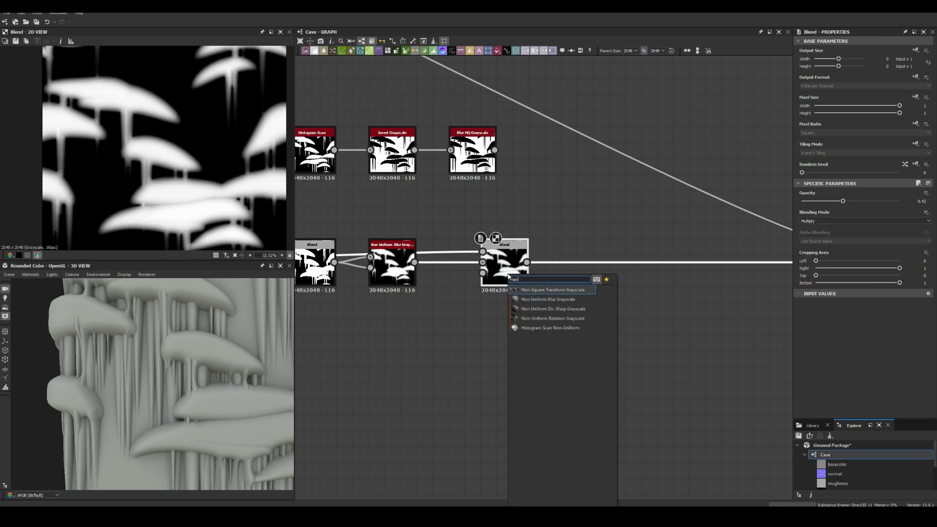
pyautogui.scroll(5, 229, 345)
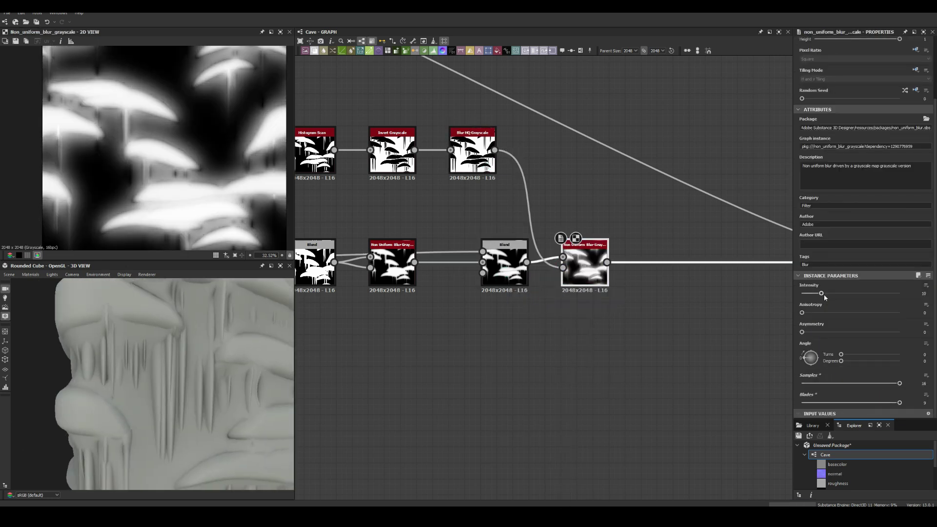
pyautogui.moveTo(822, 293); pyautogui.dragTo(807, 294)
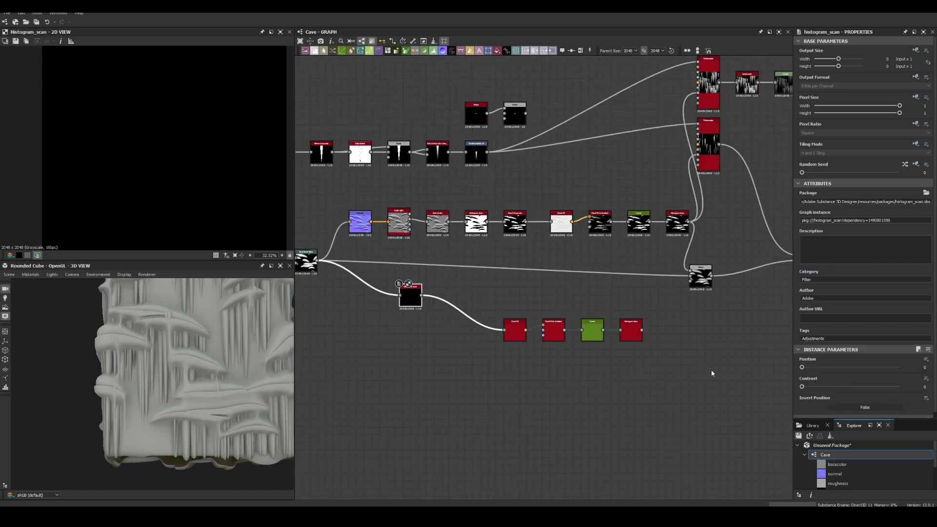
# - Inspect the output of the ledge-and-stalactite Blend node
pyautogui.scroll(5, 676, 269)
pyautogui.click(730, 291)
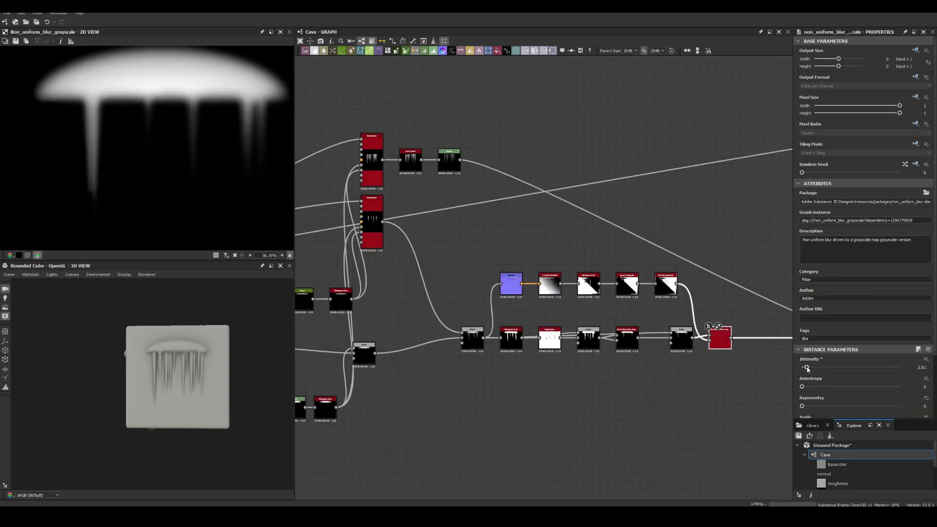
pyautogui.scroll(4, 546, 291)
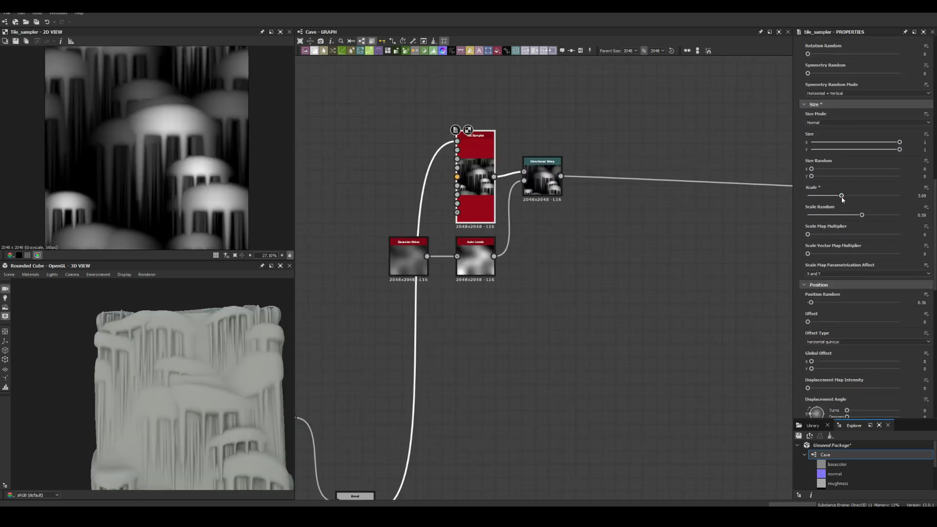
# - Raise the stalactite Tile Sampler's X Amount to 64
pyautogui.scroll(-3, 273, 397)
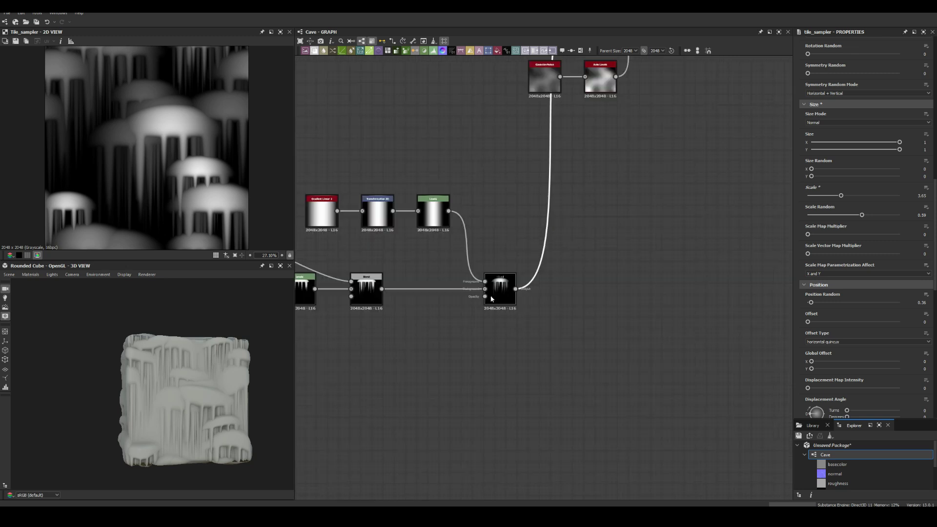
pyautogui.scroll(-2, 503, 309)
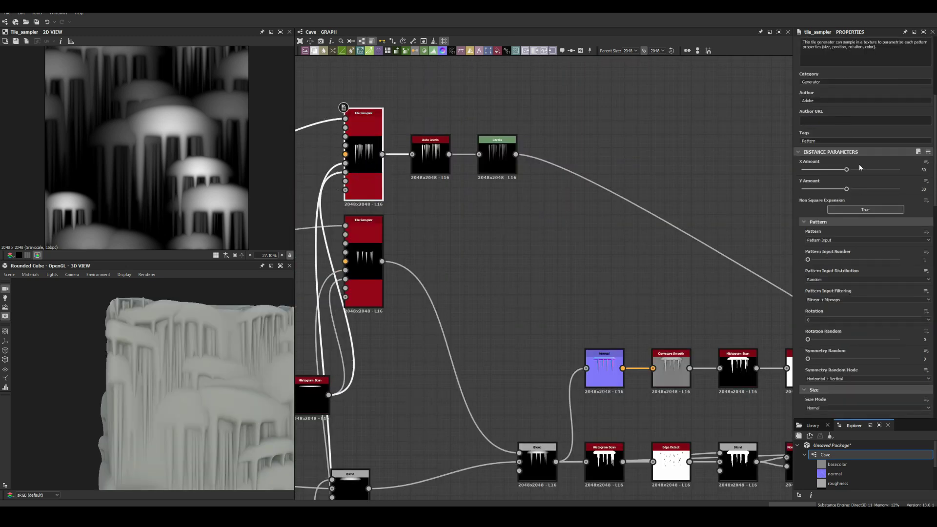
pyautogui.scroll(-3, 867, 291)
pyautogui.moveTo(873, 362); pyautogui.dragTo(885, 362)
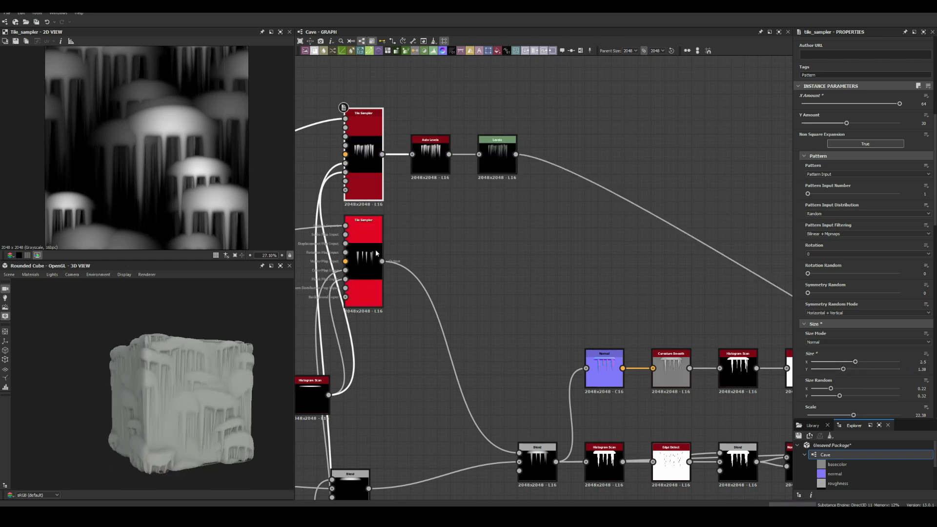
# - Add a Histogram Scan after the stalactite Blend to harden the drip mask
pyautogui.press('space')
pyautogui.write('his')
pyautogui.click(674, 306)
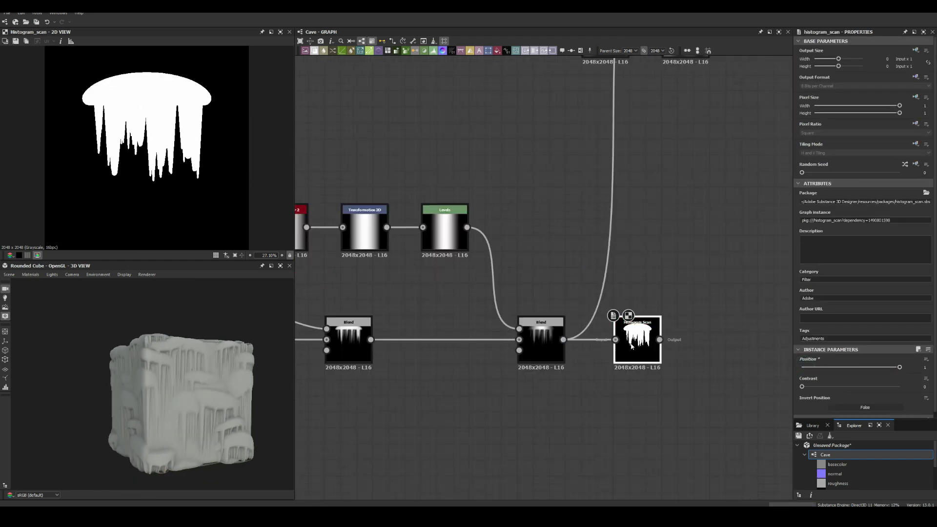
pyautogui.scroll(-3, 639, 340)
pyautogui.moveTo(341, 244); pyautogui.dragTo(436, 239, button='middle')
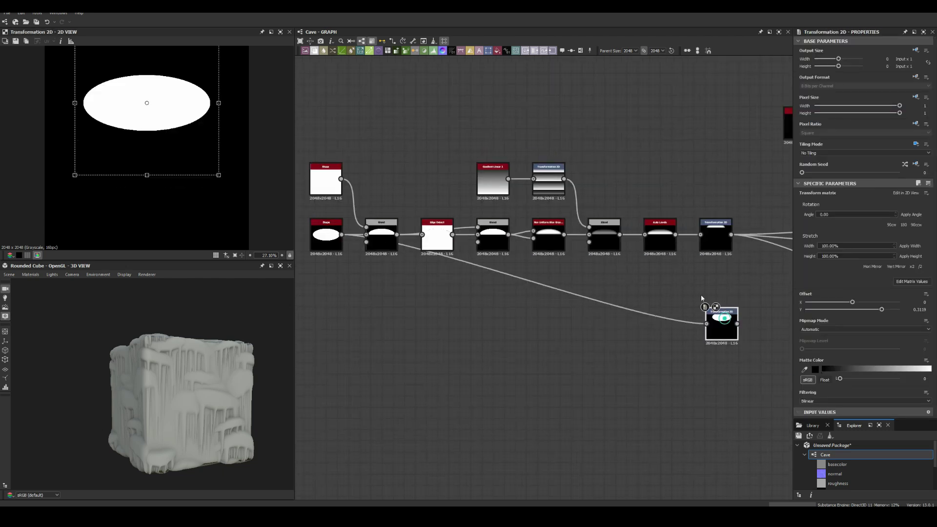
# - Add a square Shape followed by Skew Grayscale and Mirror Grayscale nodes
pyautogui.press('space')
pyautogui.write('shape')
pyautogui.press('Return')
pyautogui.press('space')
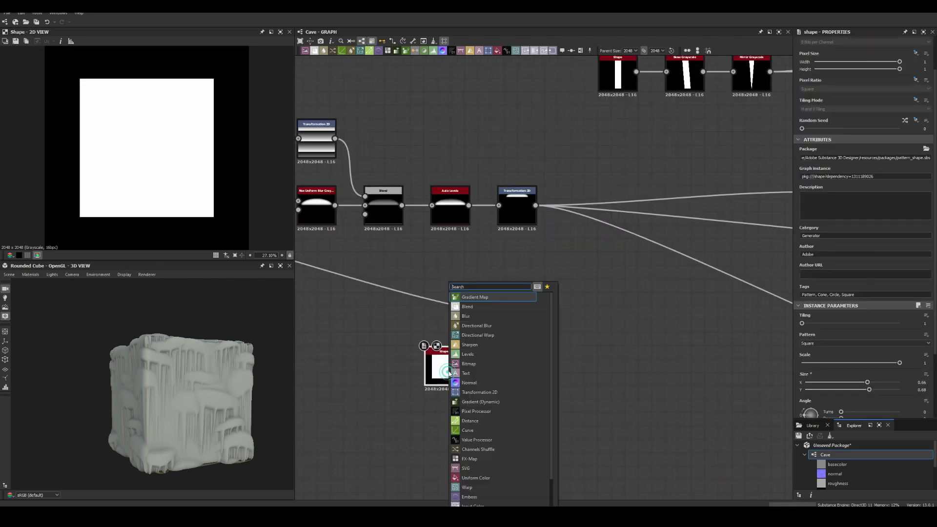
pyautogui.write('skew')
pyautogui.press('Return')
pyautogui.press('space')
pyautogui.write('mirror')
pyautogui.press('Return')
# - Blend the mirrored shape with the ellipse into a combined cup shape
pyautogui.press('space')
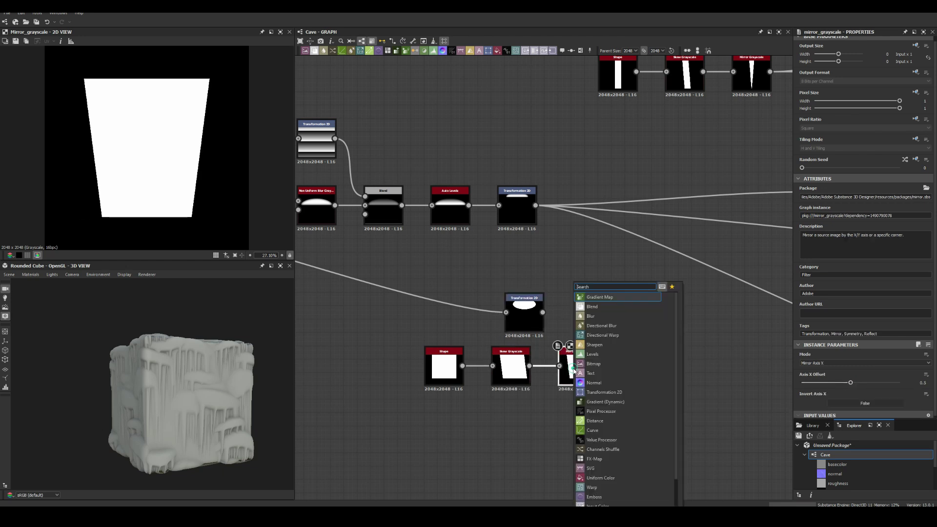
pyautogui.write('blend')
pyautogui.press('Return')
pyautogui.moveTo(543, 312)
pyautogui.mouseDown()
pyautogui.moveTo(634, 361)
pyautogui.moveTo(705, 366)
pyautogui.mouseUp()
pyautogui.press('space')
pyautogui.click(705, 370)
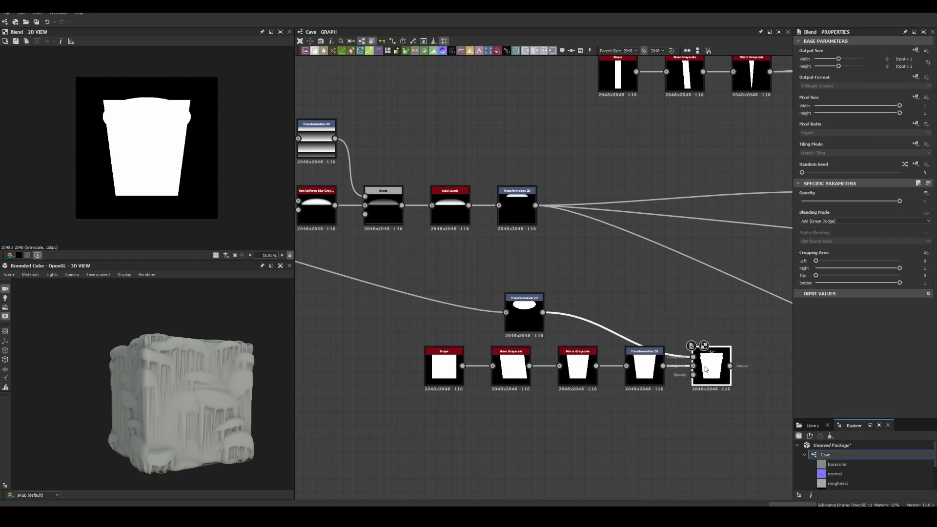
# - Blur the cup with Non Uniform Blur Grayscale and wire it into a Tile Sampler
pyautogui.scroll(-3, 386, 288)
pyautogui.press('space')
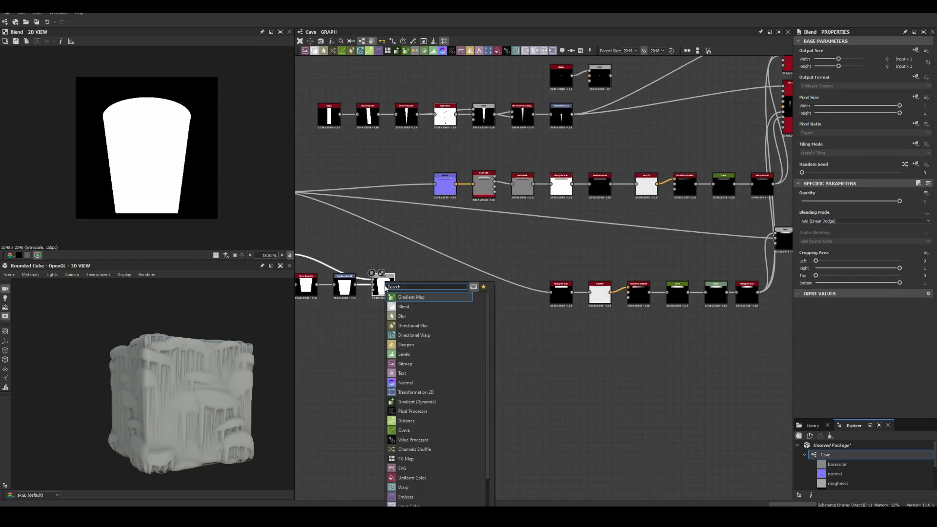
pyautogui.click(413, 308)
pyautogui.scroll(-2, 453, 265)
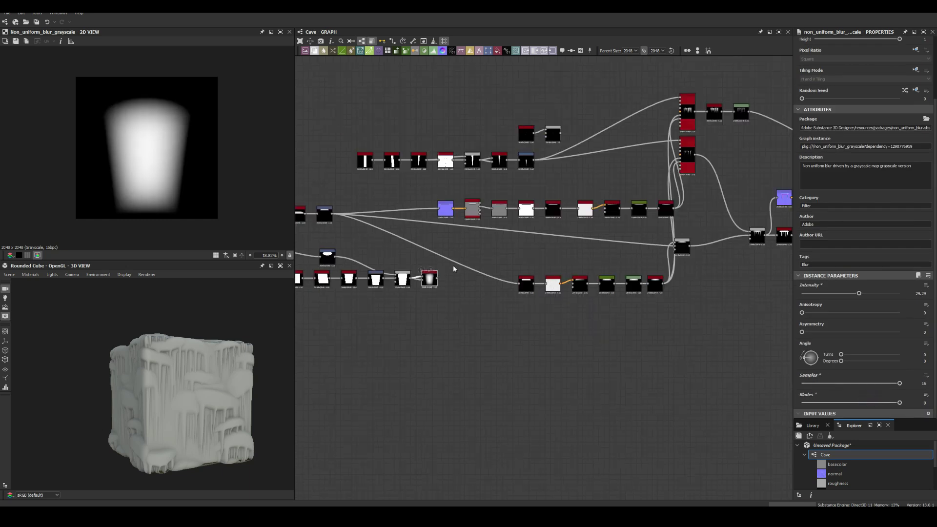
pyautogui.moveTo(453, 265)
pyautogui.mouseDown(button='middle')
pyautogui.moveTo(488, 264)
pyautogui.moveTo(444, 125)
pyautogui.mouseUp(button='middle')
pyautogui.scroll(4, 444, 249)
pyautogui.moveTo(543, 161); pyautogui.dragTo(488, 390)
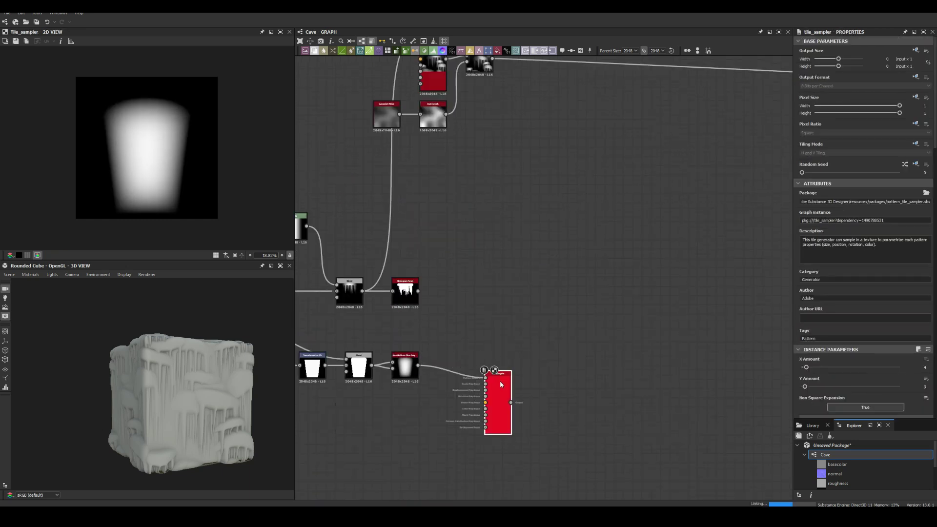
pyautogui.moveTo(418, 366); pyautogui.dragTo(462, 371)
pyautogui.moveTo(454, 199); pyautogui.dragTo(424, 252, button='middle')
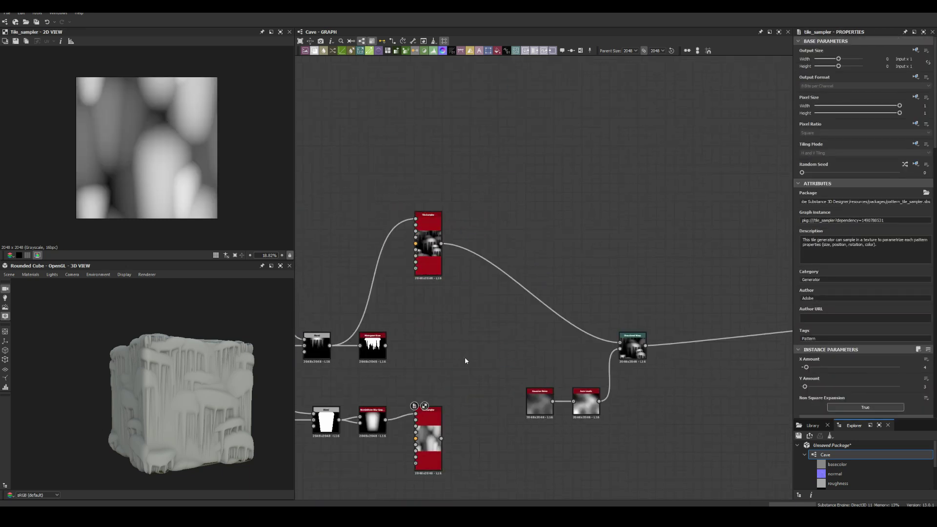
pyautogui.hotkey('ctrl', 'shift', 'b')
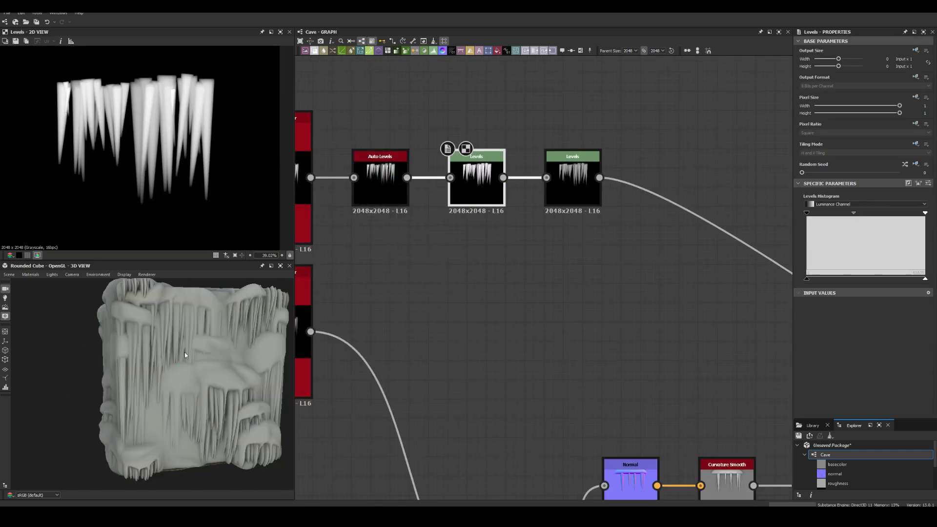
# - Raise the cup Tile Sampler's Scale from 5.44 to about 6.71
pyautogui.moveTo(409, 333)
pyautogui.mouseDown(button='middle')
pyautogui.moveTo(532, 244)
pyautogui.moveTo(472, 252)
pyautogui.mouseUp(button='middle')
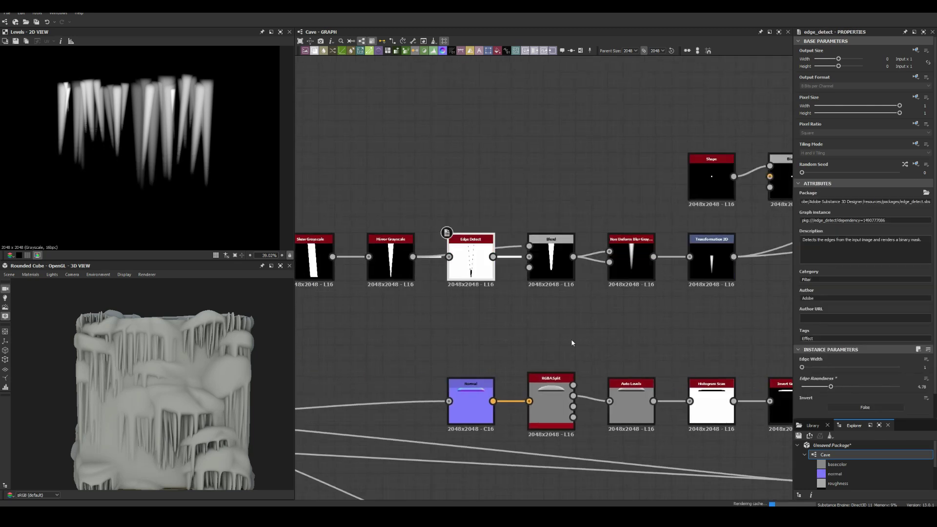
pyautogui.scroll(-3, 572, 343)
pyautogui.click(584, 225)
pyautogui.scroll(-10, 859, 244)
pyautogui.moveTo(844, 393); pyautogui.dragTo(870, 393)
pyautogui.scroll(5, 154, 417)
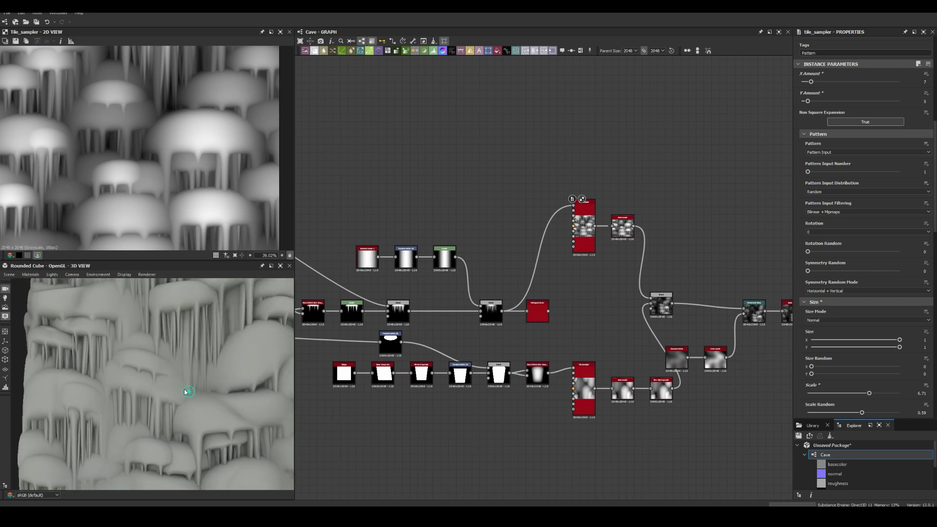
# - Switch the 3D preview mesh to Rounded Cylinder
pyautogui.scroll(-5, 183, 390)
pyautogui.click(42, 379)
pyautogui.scroll(3, 146, 381)
pyautogui.scroll(-3, 184, 385)
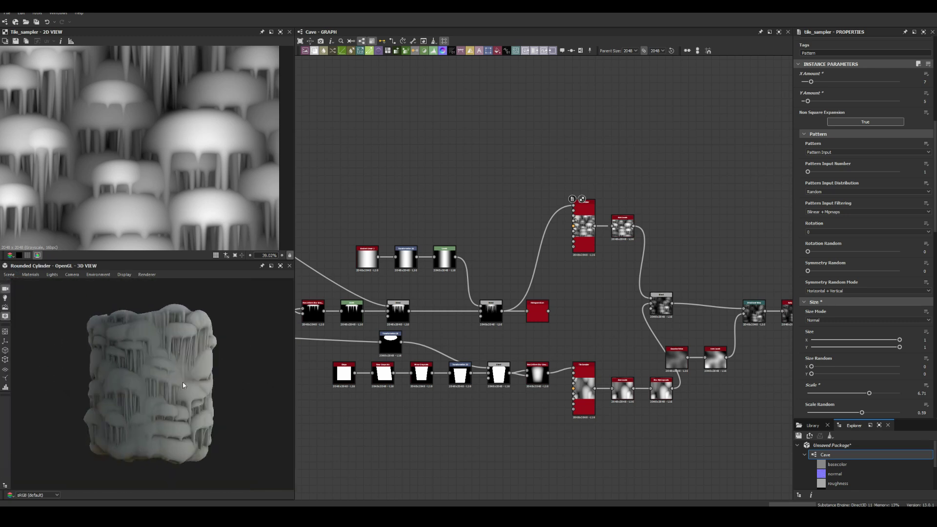
pyautogui.scroll(3, 184, 386)
pyautogui.scroll(-2, 488, 293)
# - Inspect the Normal, Blend and Non Uniform Blur results, then set the gradient Blend to Multiply
pyautogui.moveTo(488, 293); pyautogui.dragTo(633, 234, button='middle')
pyautogui.click(418, 214)
pyautogui.scroll(-3, 389, 264)
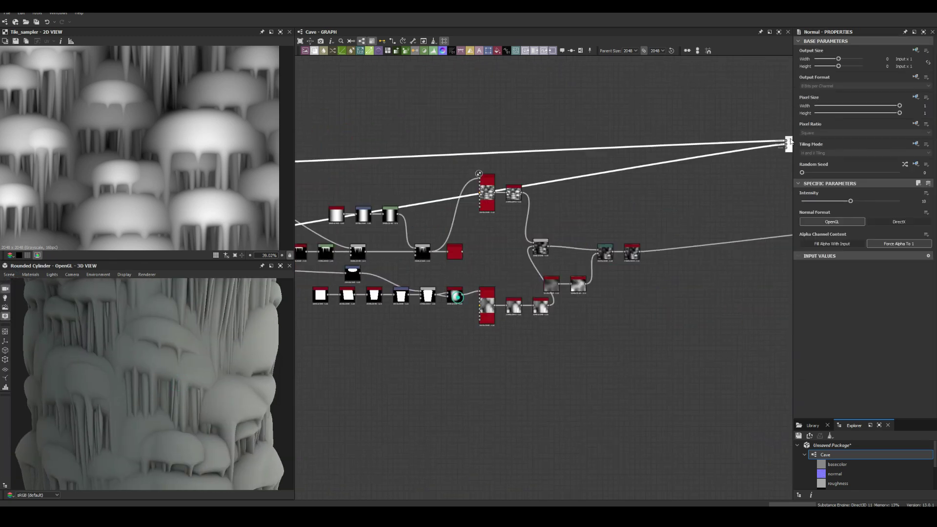
pyautogui.scroll(4, 525, 247)
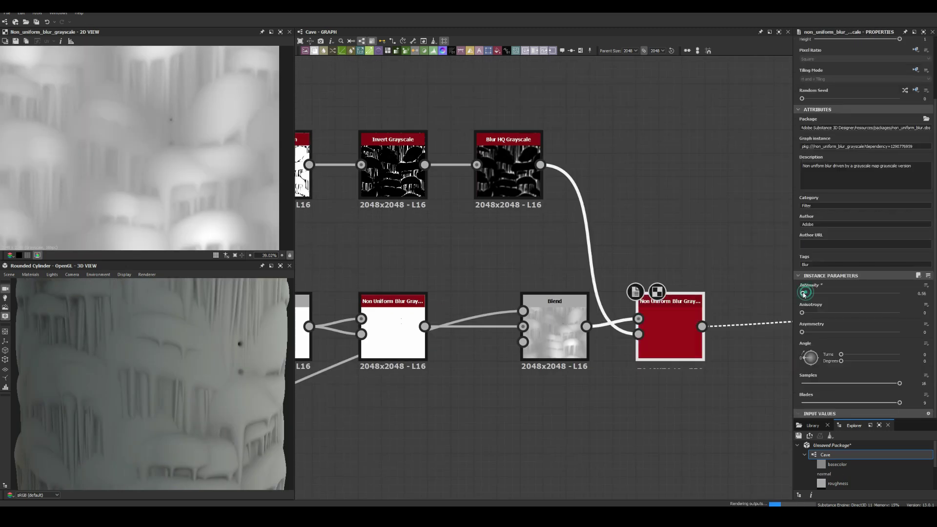
pyautogui.scroll(-4, 540, 340)
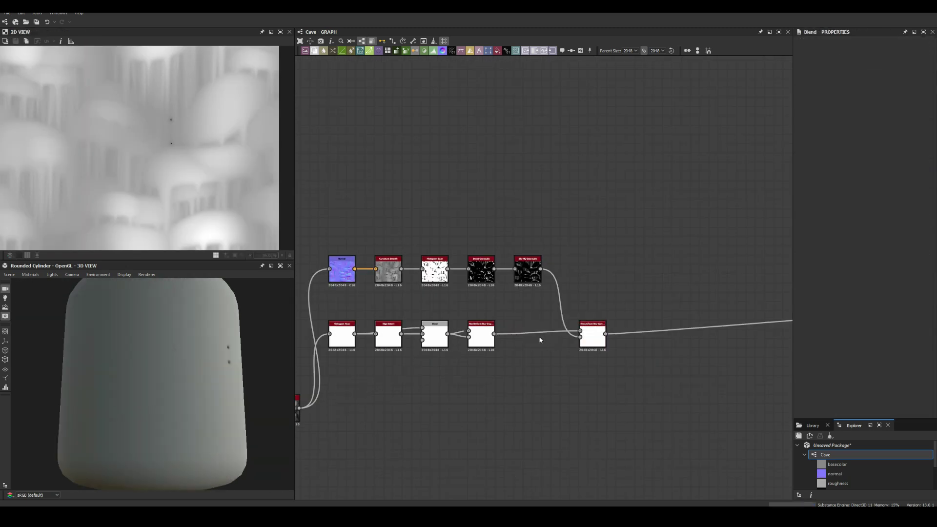
pyautogui.doubleClick(684, 331)
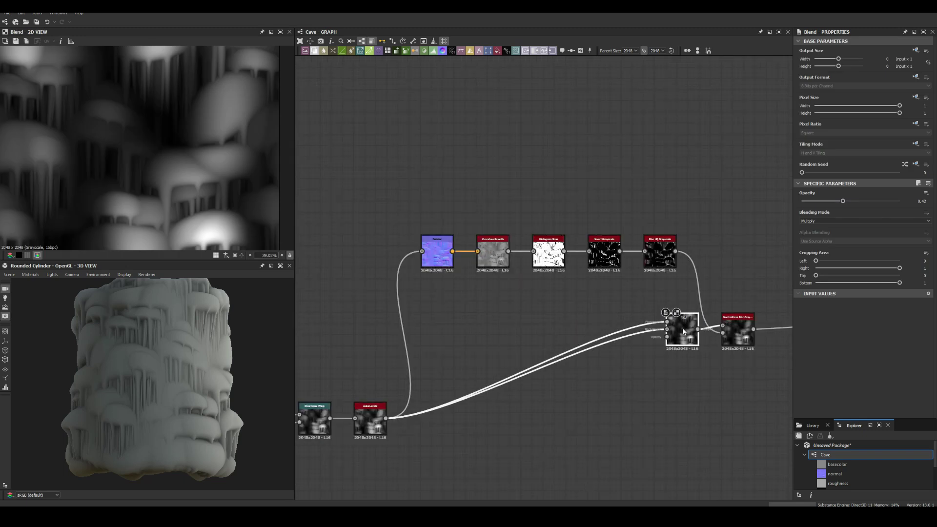
pyautogui.doubleClick(715, 420)
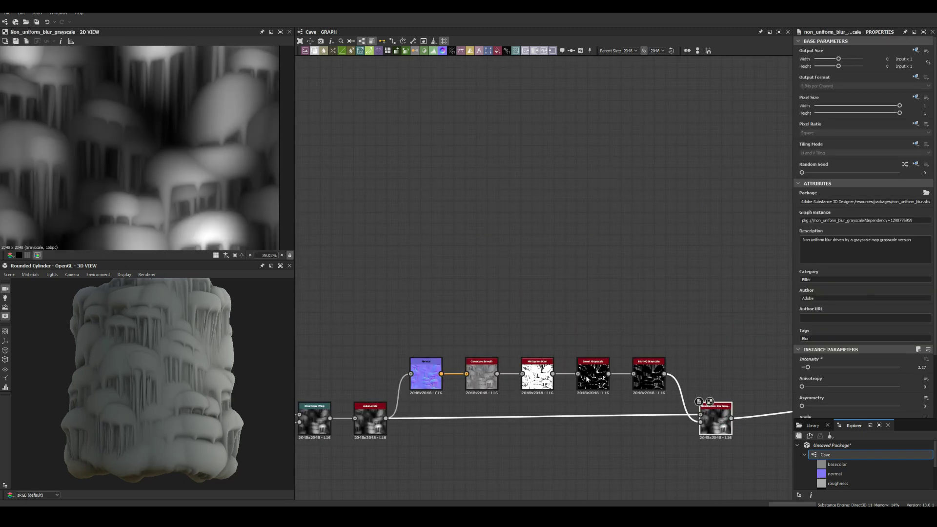
pyautogui.scroll(5, 147, 364)
pyautogui.scroll(5, 453, 320)
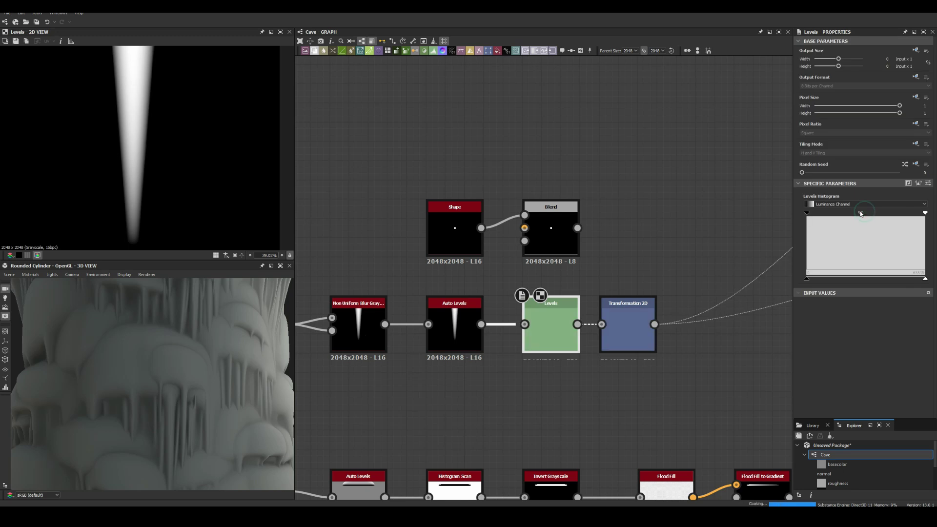
pyautogui.scroll(-4, 375, 322)
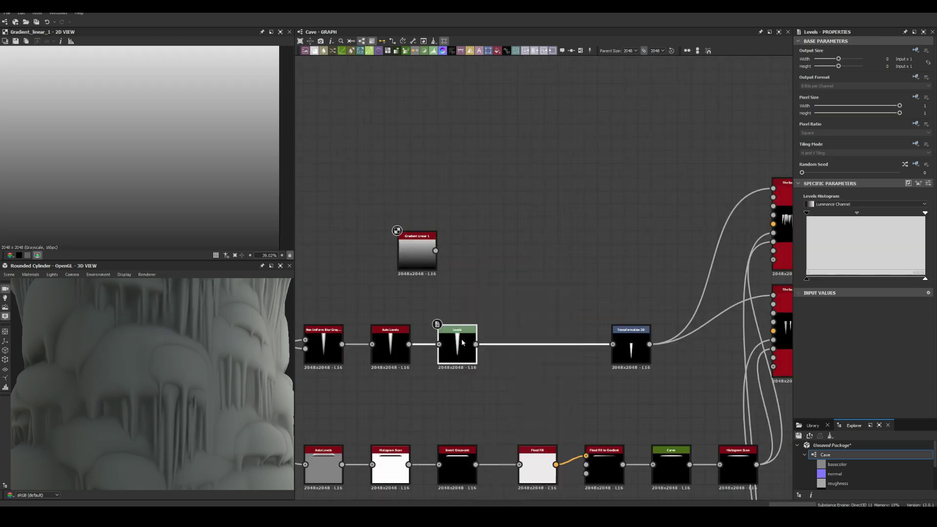
pyautogui.click(824, 222)
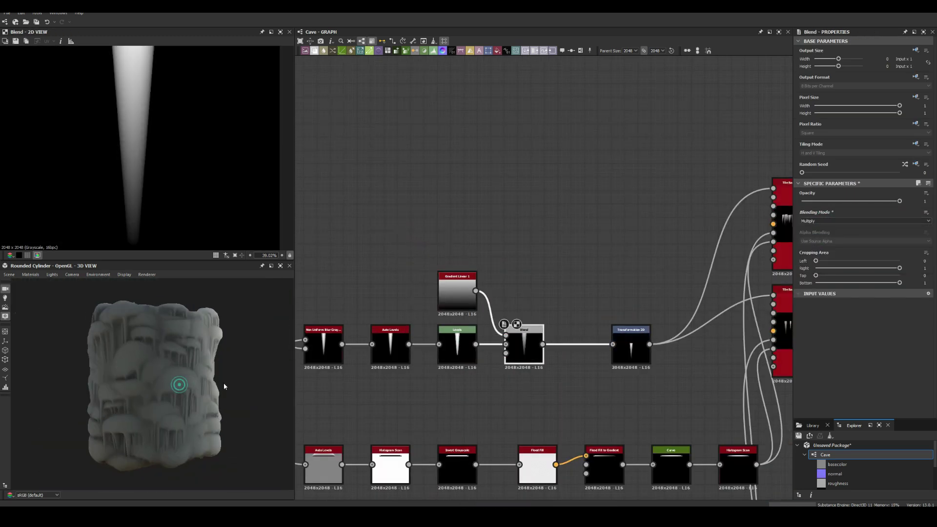
# - Set the ledge Tile Sampler Size to about 1.39 with Size Random X and Y near 0.48
pyautogui.doubleClick(631, 178)
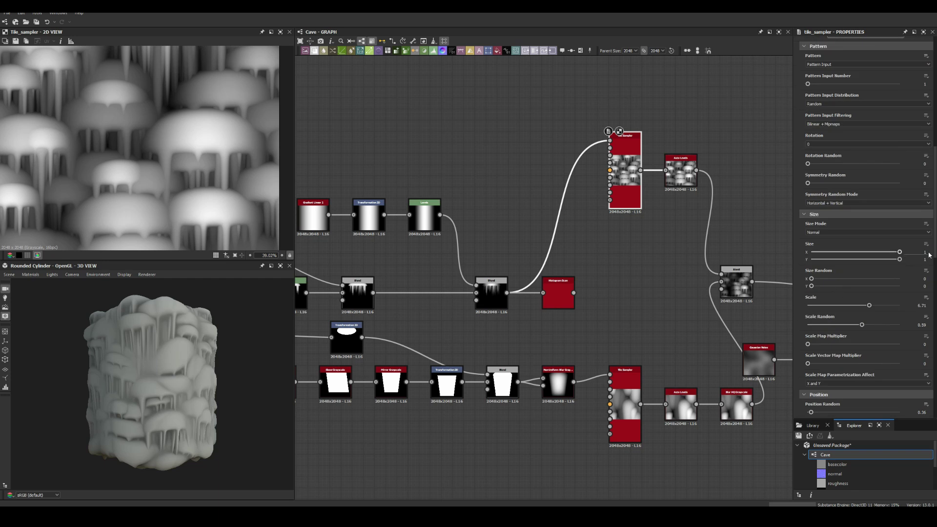
pyautogui.moveTo(899, 252); pyautogui.dragTo(878, 251)
pyautogui.moveTo(811, 279); pyautogui.dragTo(850, 279)
pyautogui.moveTo(95, 386)
pyautogui.mouseDown()
pyautogui.moveTo(178, 378)
pyautogui.moveTo(185, 351)
pyautogui.mouseUp()
pyautogui.moveTo(811, 286); pyautogui.dragTo(825, 286)
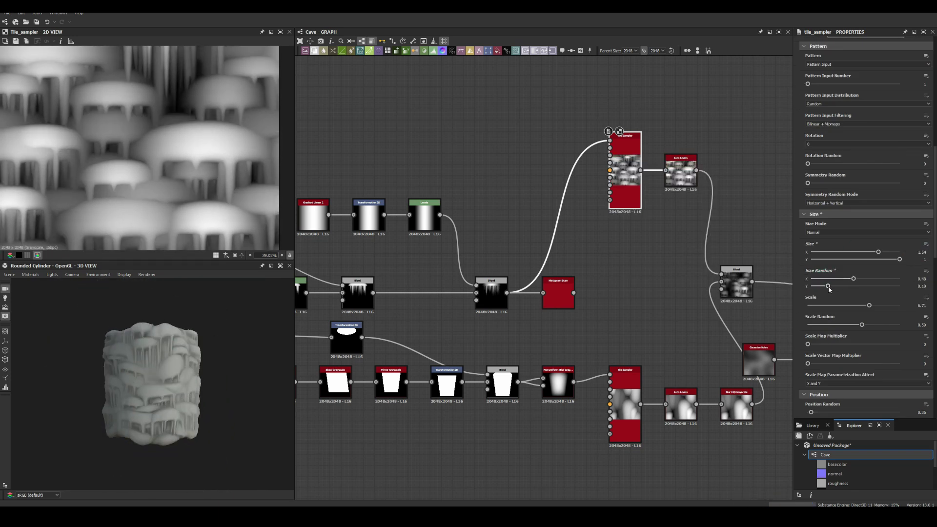
pyautogui.moveTo(184, 382); pyautogui.dragTo(134, 381)
pyautogui.moveTo(878, 384); pyautogui.dragTo(872, 384)
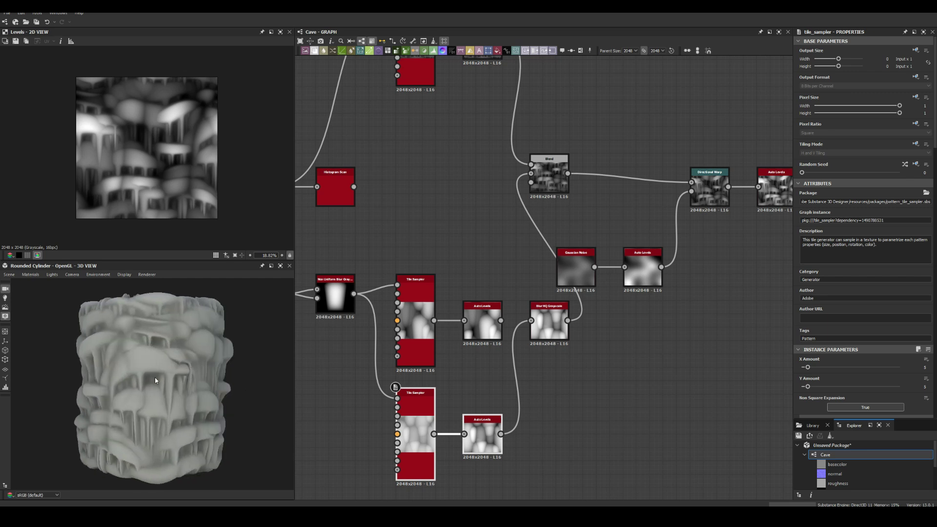
pyautogui.scroll(-3, 184, 384)
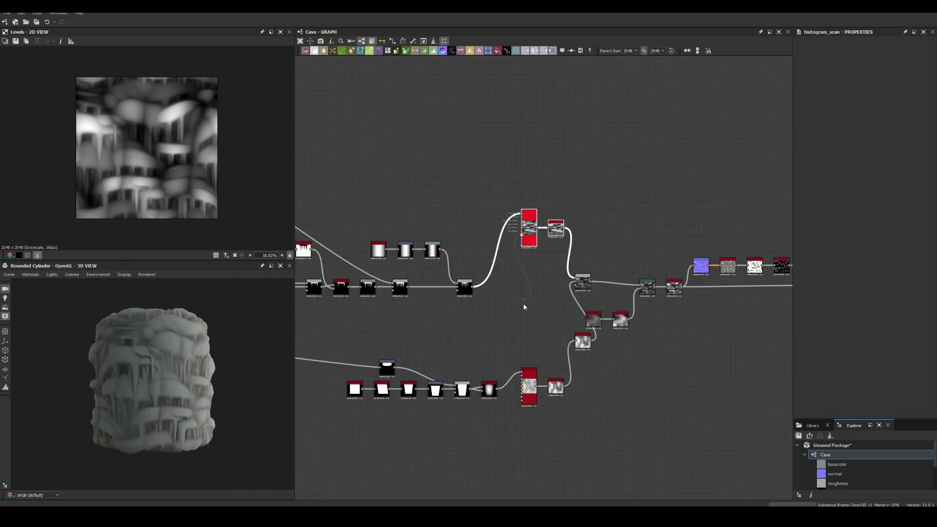
pyautogui.scroll(2, 361, 278)
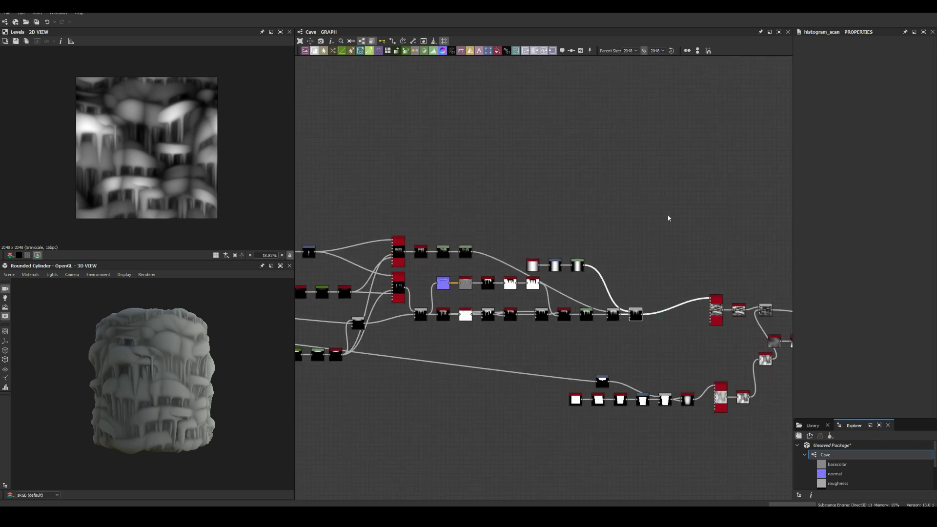
# - Paste a copy of the mushroom branch, reseed its Tile Sampler to 1 and lower Size Y
pyautogui.hotkey('ctrl', 'v')
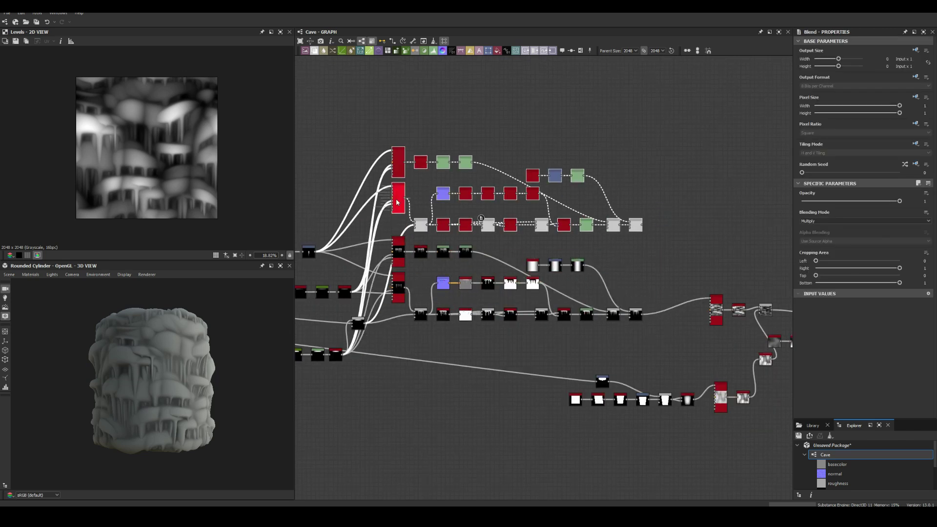
pyautogui.click(397, 202)
pyautogui.click(813, 172)
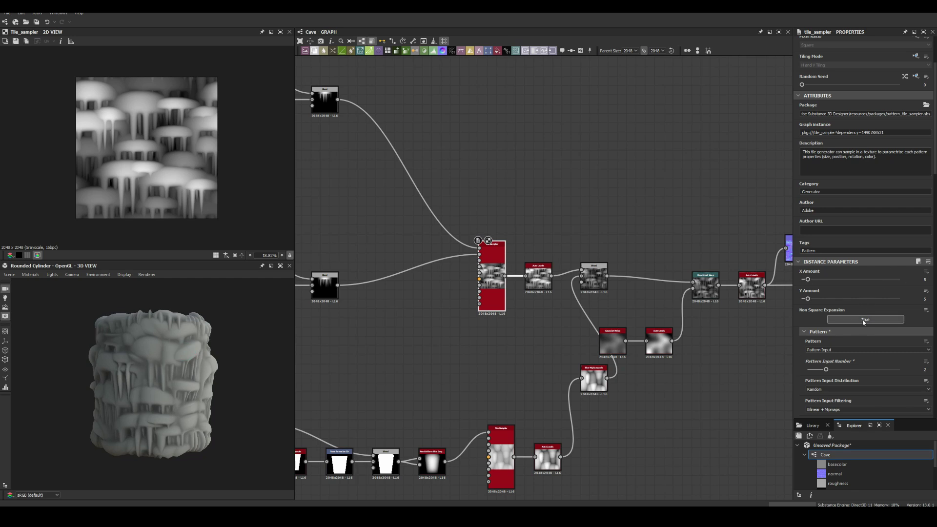
pyautogui.scroll(-5, 864, 322)
pyautogui.moveTo(861, 281); pyautogui.dragTo(872, 284)
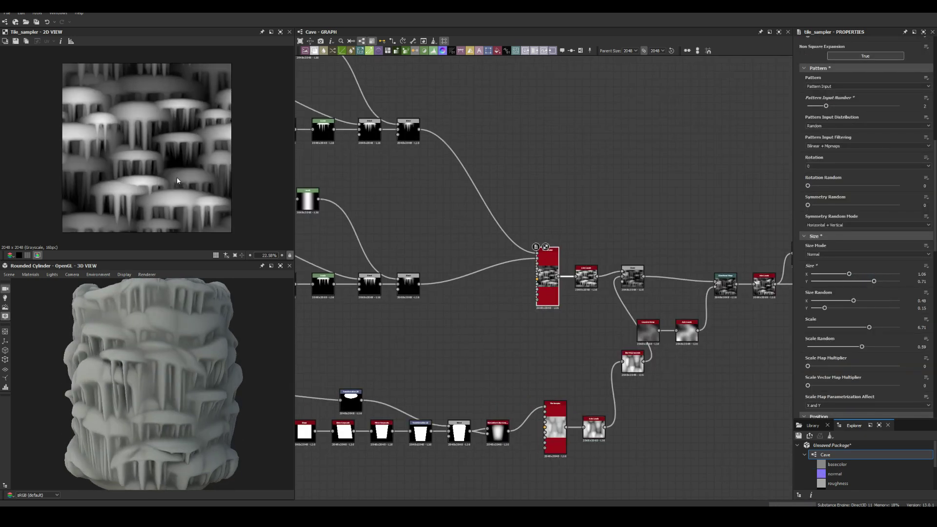
# - Multiply a pasted Gradient Linear into the top-row Blend and set the shape's Size Y to 0.44
pyautogui.click(507, 178)
pyautogui.scroll(3, 506, 177)
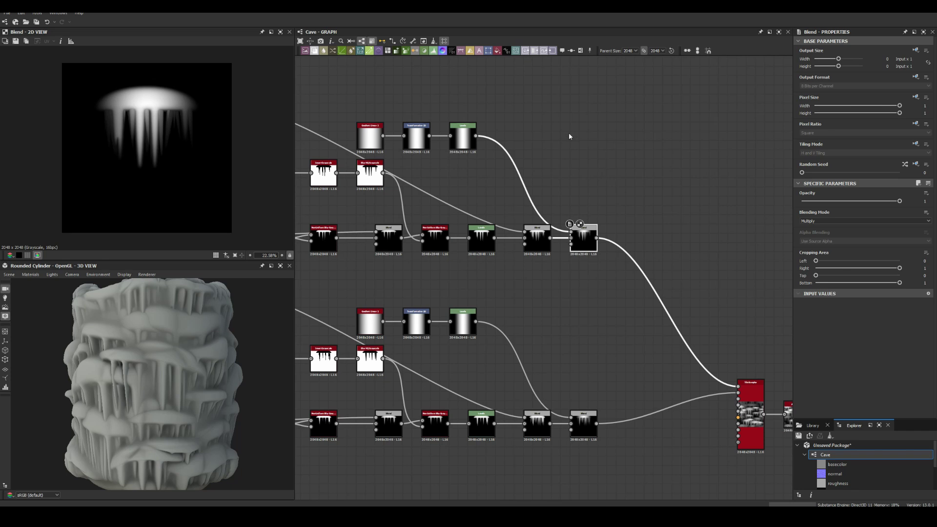
pyautogui.hotkey('ctrl', 'v')
pyautogui.moveTo(579, 137); pyautogui.dragTo(597, 238)
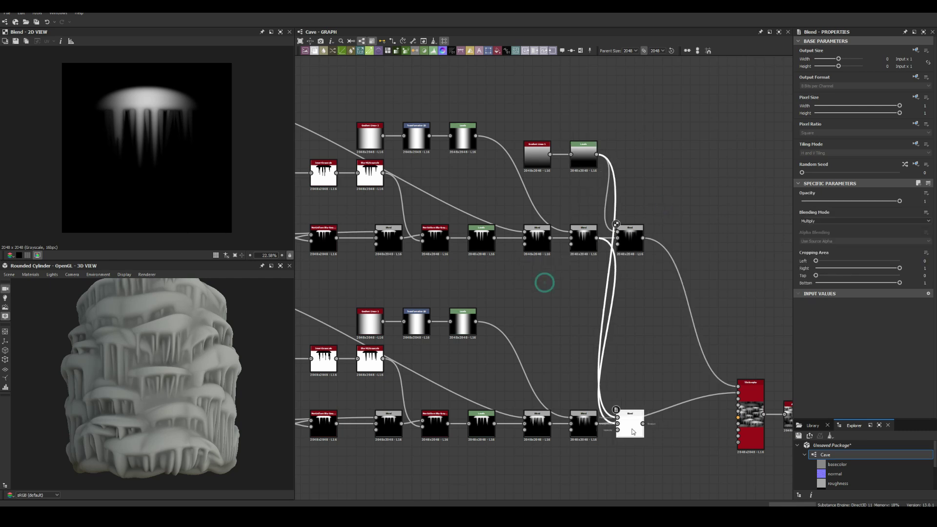
pyautogui.moveTo(232, 407); pyautogui.dragTo(173, 406)
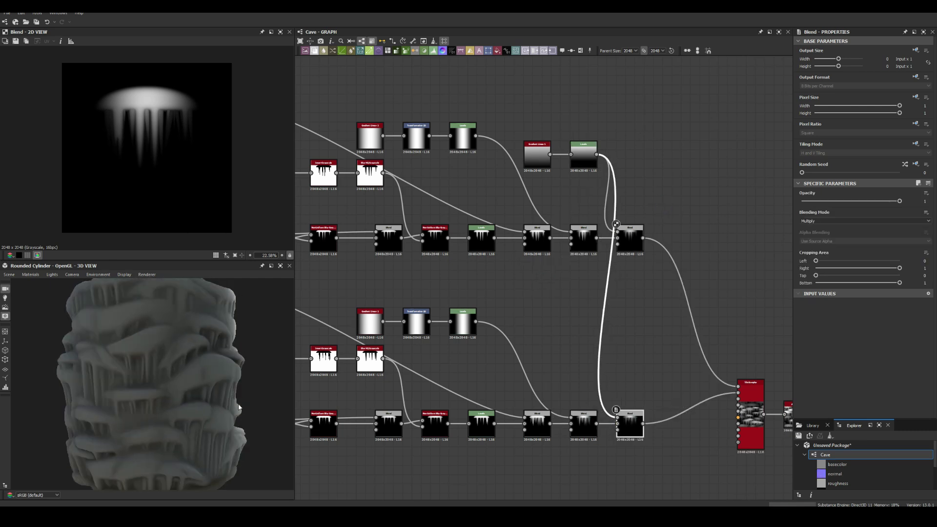
pyautogui.scroll(3, 122, 389)
pyautogui.scroll(-5, 161, 378)
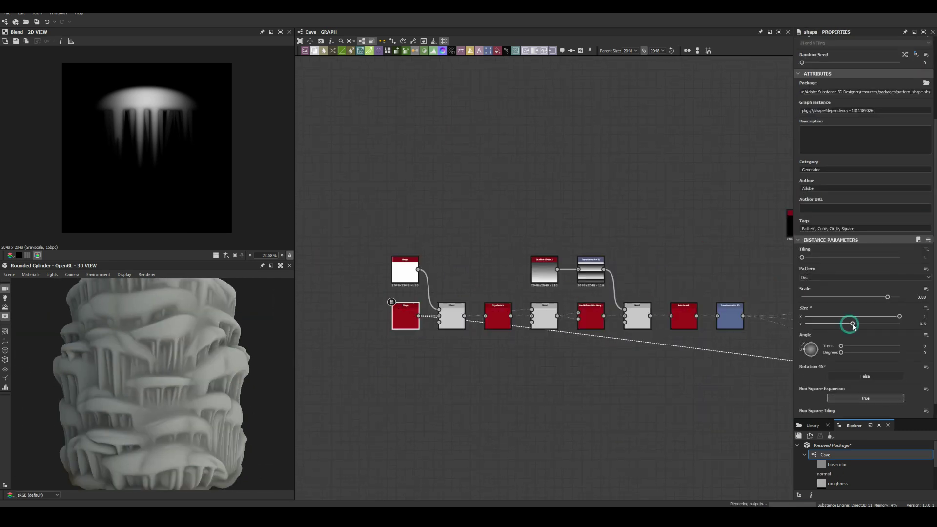
pyautogui.moveTo(863, 324); pyautogui.dragTo(847, 324)
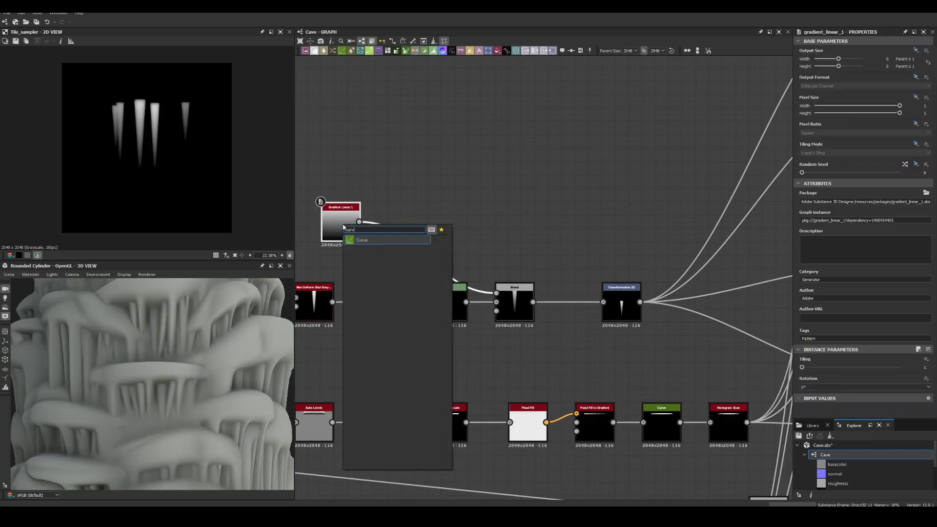
# - Insert a Transformation 2D after the stalactite gradient and pull the Curve point down to darken it
pyautogui.click(340, 250)
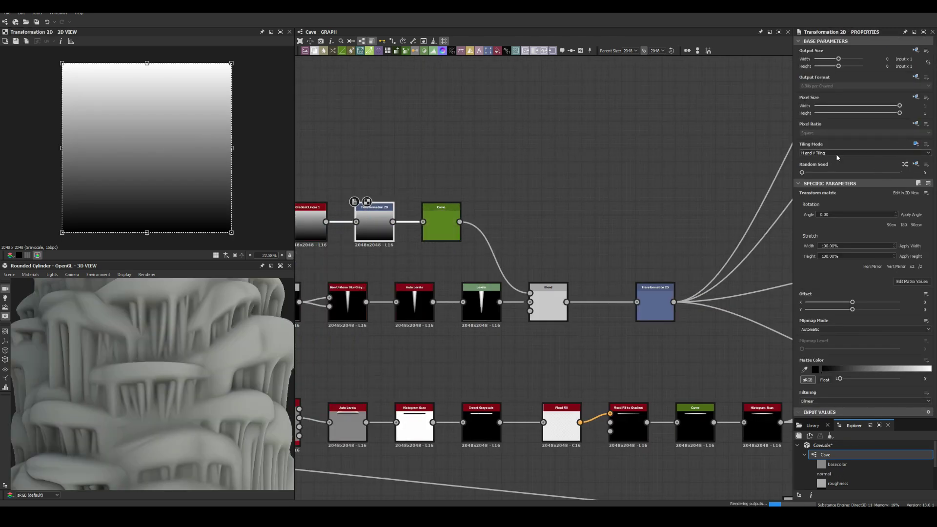
pyautogui.doubleClick(548, 302)
pyautogui.doubleClick(452, 223)
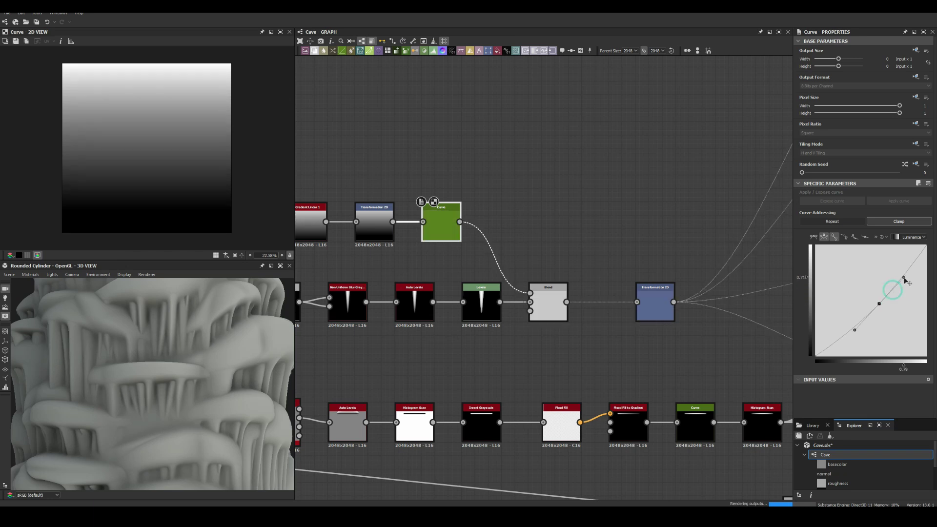
pyautogui.moveTo(904, 280); pyautogui.dragTo(885, 309)
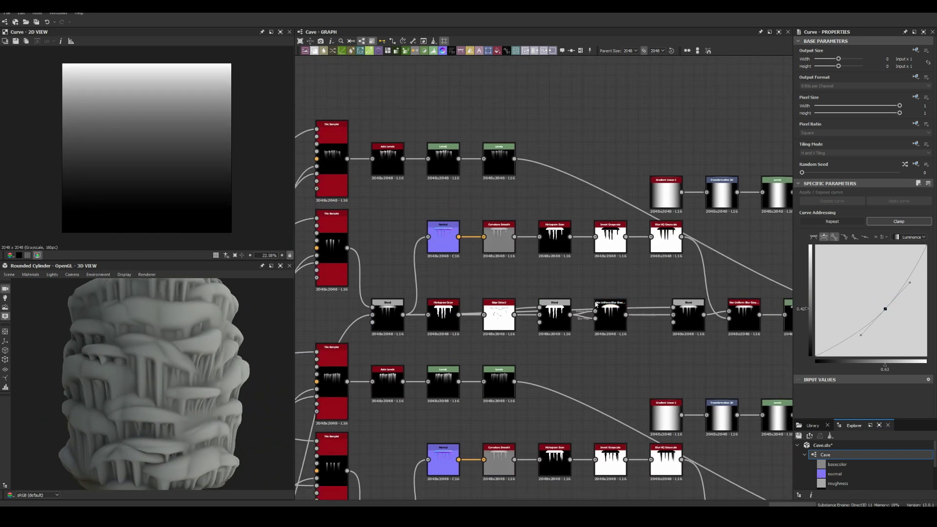
pyautogui.doubleClick(387, 308)
pyautogui.scroll(3, 470, 302)
pyautogui.doubleClick(649, 334)
# - Add a Gradient Linear 2 with an Invert Grayscale and connect it into the Blend as a mask
pyautogui.scroll(-5, 563, 228)
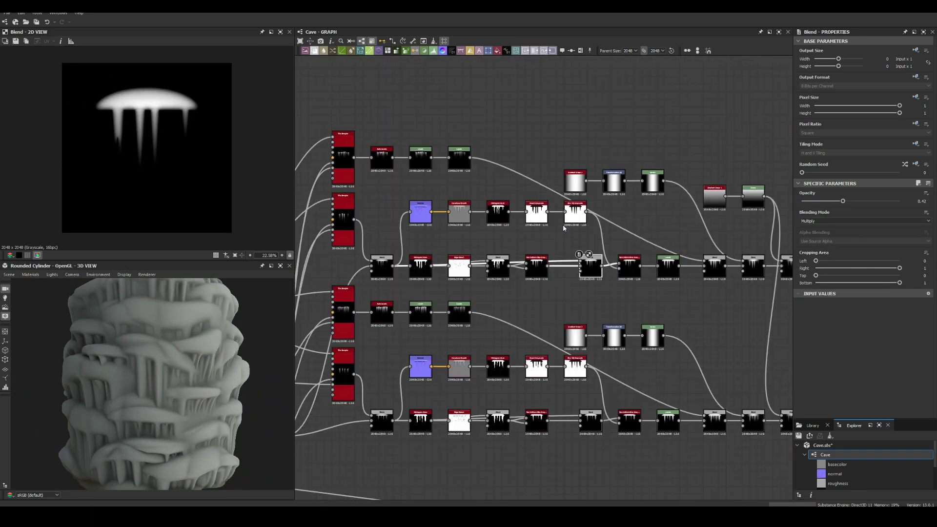
pyautogui.scroll(2, 564, 228)
pyautogui.scroll(2, 525, 270)
pyautogui.press('space')
pyautogui.click(512, 299)
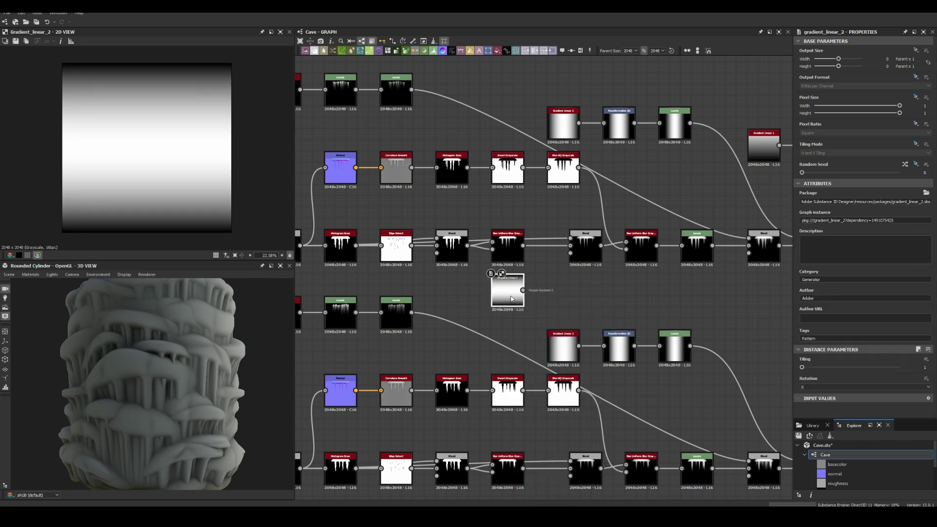
pyautogui.moveTo(523, 290); pyautogui.dragTo(542, 298)
pyautogui.click(542, 307)
pyautogui.scroll(-4, 537, 293)
pyautogui.moveTo(650, 191); pyautogui.dragTo(396, 256)
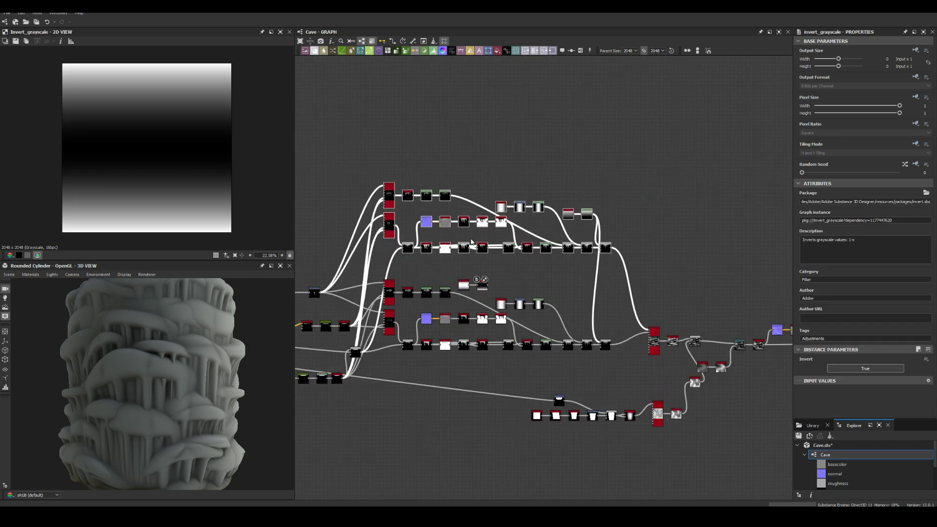
pyautogui.scroll(3, 471, 241)
pyautogui.doubleClick(552, 251)
pyautogui.moveTo(487, 296); pyautogui.dragTo(541, 256)
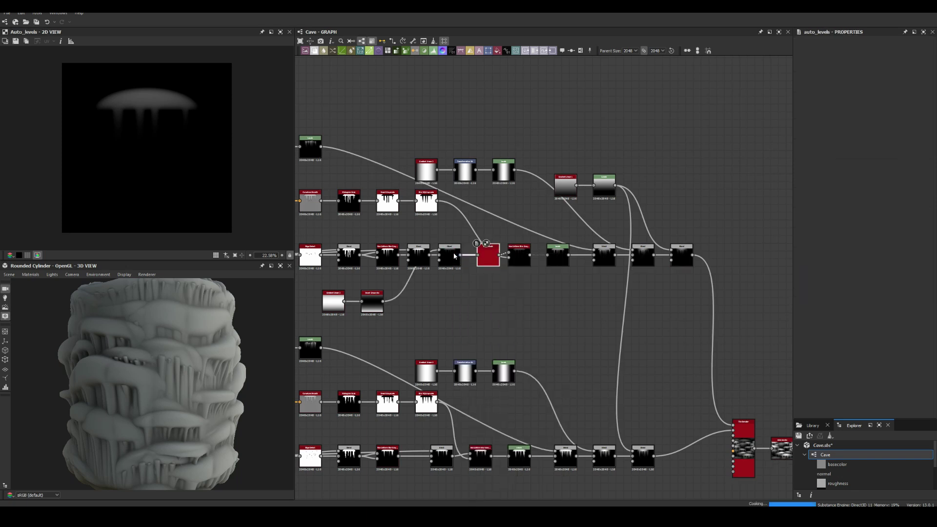
# - Preview the final Blend output on the orbited cylinder
pyautogui.scroll(3, 454, 255)
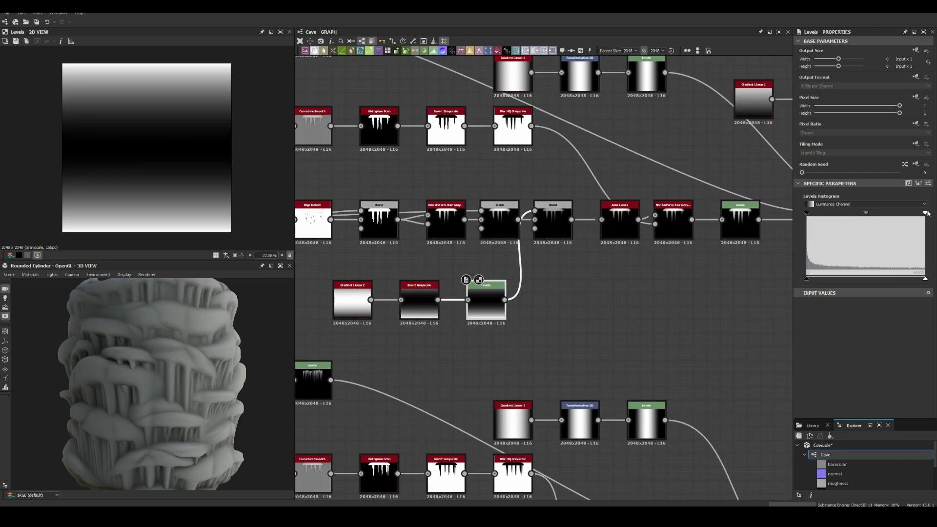
pyautogui.doubleClick(564, 228)
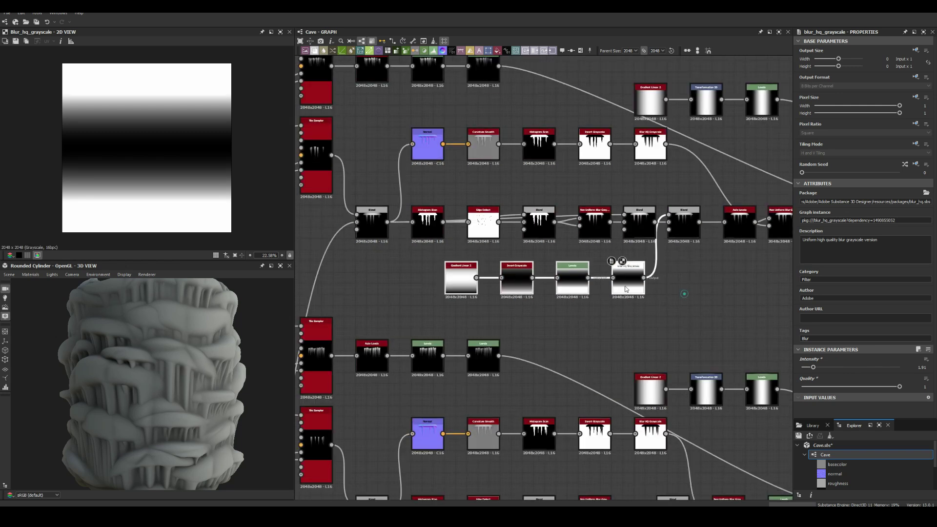
pyautogui.doubleClick(685, 223)
pyautogui.moveTo(117, 392)
pyautogui.mouseDown()
pyautogui.moveTo(181, 353)
pyautogui.moveTo(230, 365)
pyautogui.mouseUp()
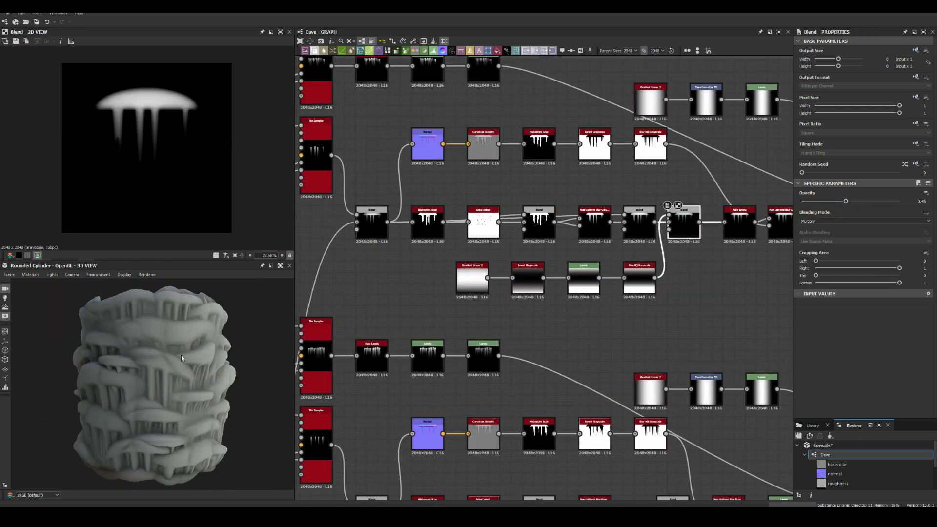
pyautogui.scroll(-5, 537, 269)
pyautogui.scroll(4, 655, 258)
pyautogui.click(657, 259)
# - Add a Tile Sampler dot pattern and a Blend beside the cave height chain
pyautogui.moveTo(657, 259); pyautogui.dragTo(574, 252, button='middle')
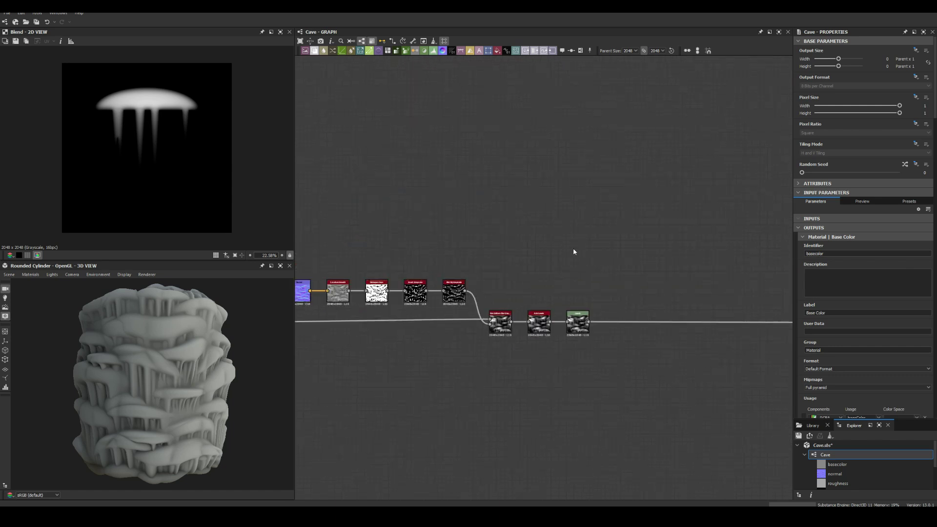
pyautogui.scroll(3, 155, 377)
pyautogui.scroll(-6, 460, 328)
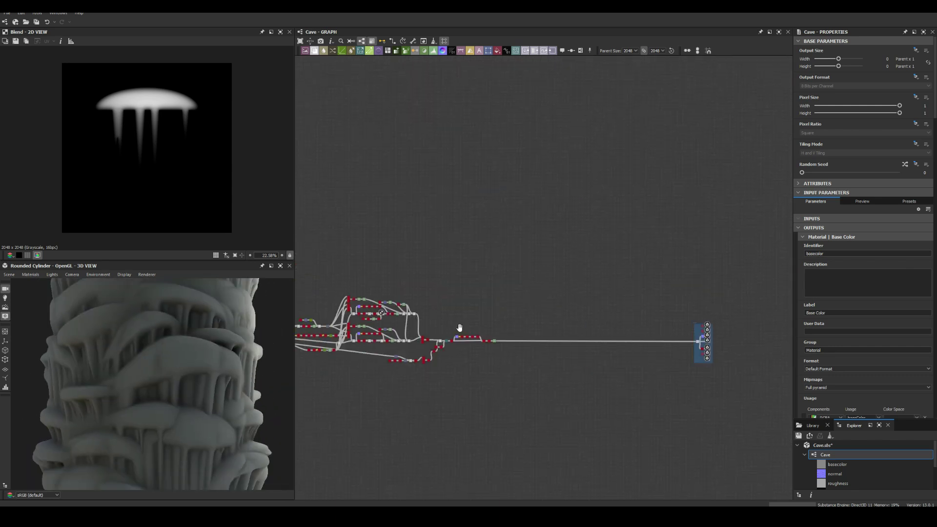
pyautogui.moveTo(460, 328); pyautogui.dragTo(541, 277, button='middle')
pyautogui.click(550, 383)
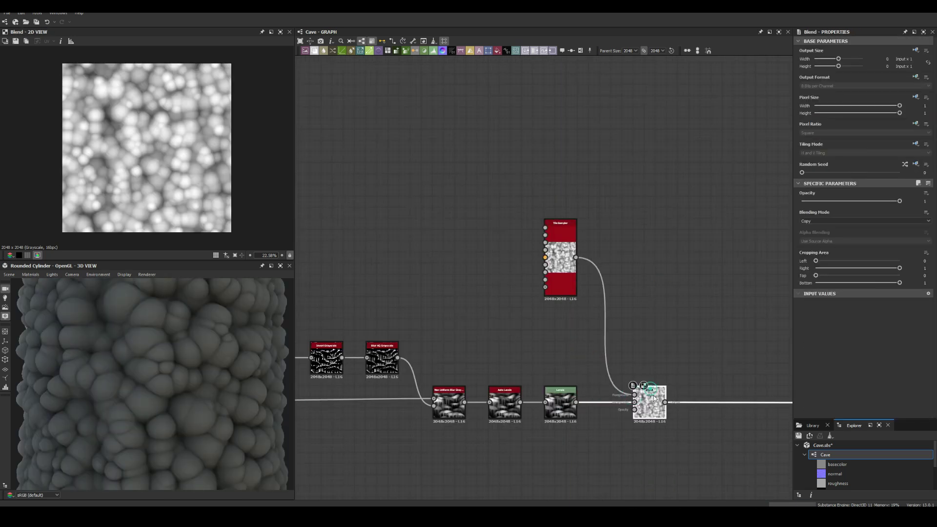
pyautogui.click(816, 242)
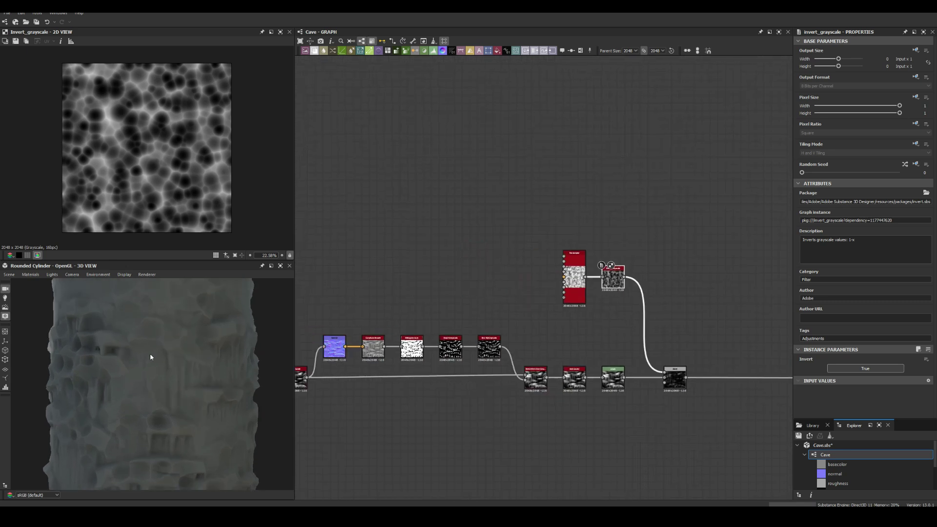
pyautogui.click(682, 381)
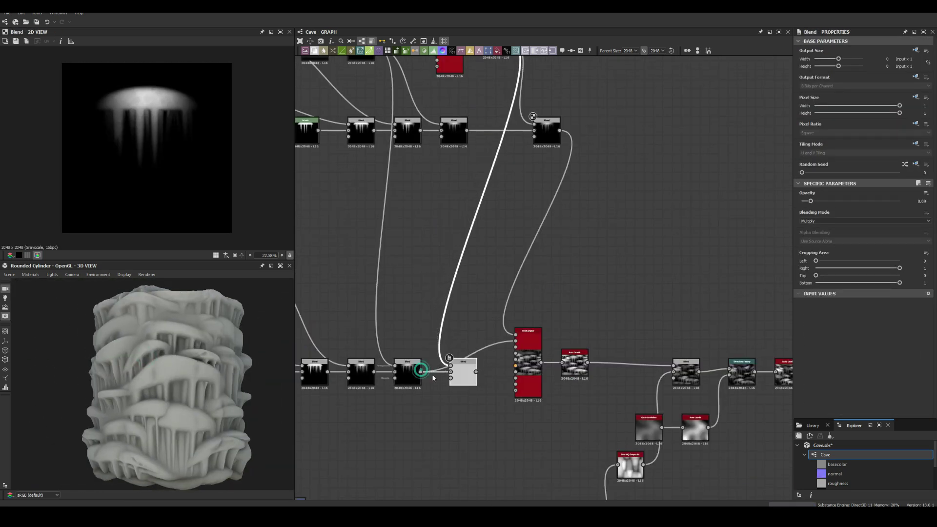
pyautogui.scroll(5, 131, 391)
pyautogui.scroll(5, 726, 253)
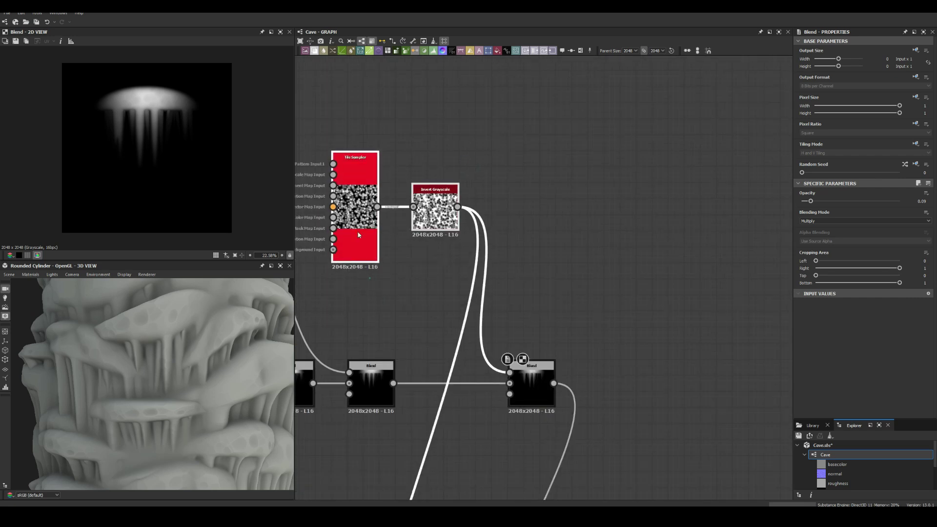
pyautogui.scroll(-5, 726, 253)
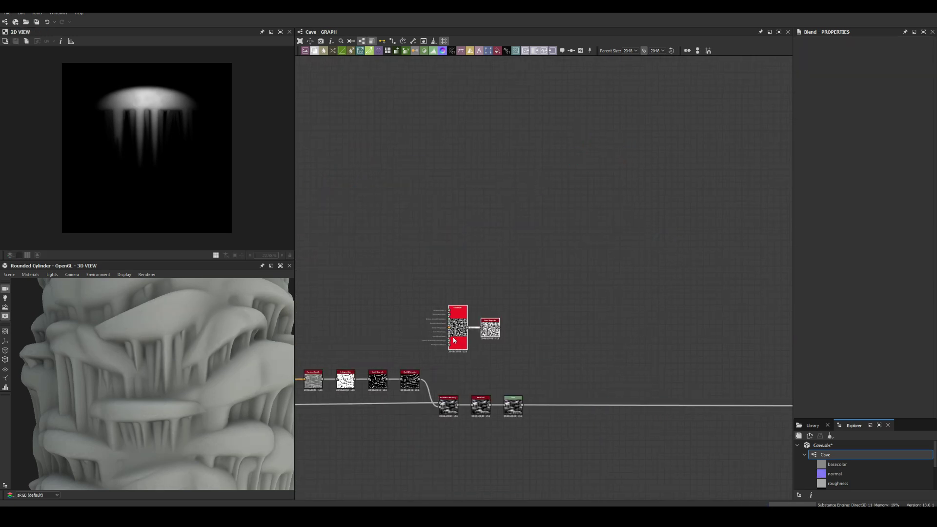
# - Blend the dot pattern into the height map at about 0.12 opacity with a new blending mode
pyautogui.click(547, 306)
pyautogui.moveTo(825, 201); pyautogui.dragTo(813, 200)
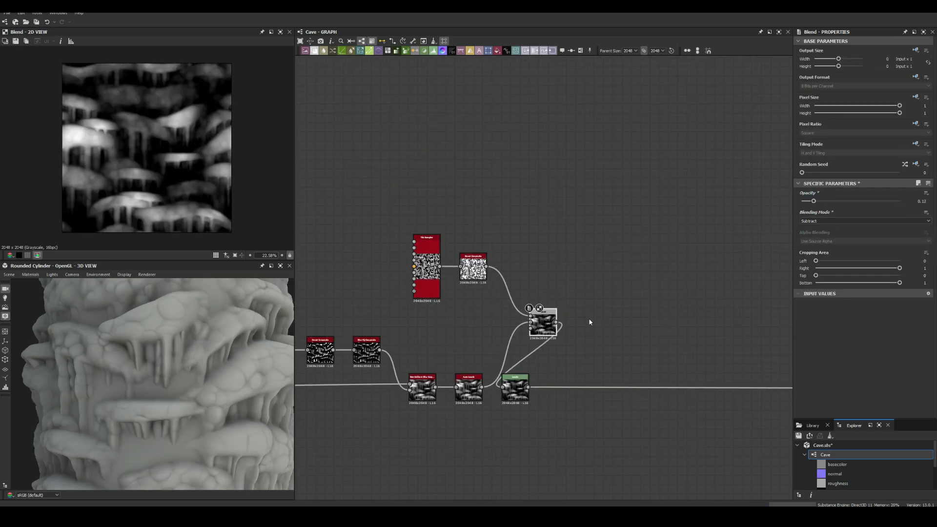
pyautogui.click(863, 221)
pyautogui.click(830, 235)
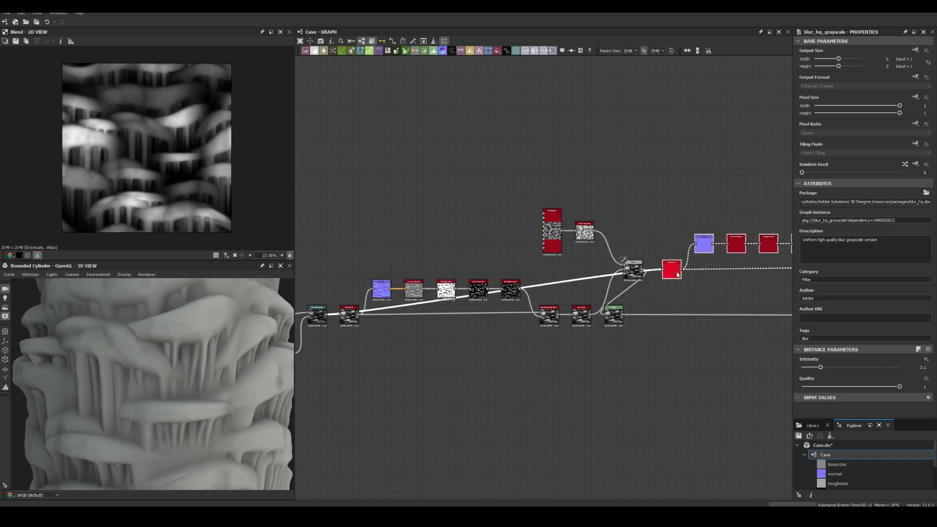
# - Insert a Highpass Grayscale filter and set Histogram Scan position to 0.45
pyautogui.scroll(3, 719, 263)
pyautogui.press('space')
pyautogui.write('highpass')
pyautogui.press('Return')
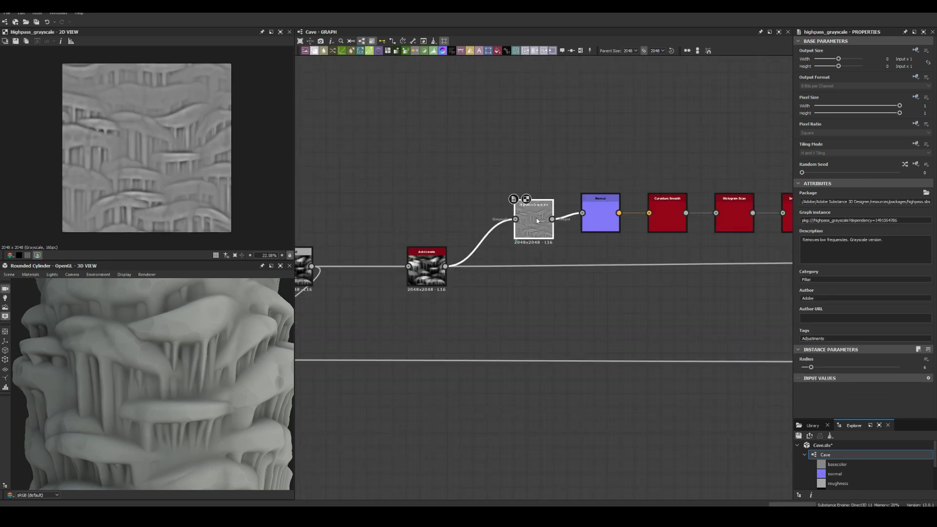
pyautogui.click(473, 237)
pyautogui.moveTo(851, 367); pyautogui.dragTo(846, 366)
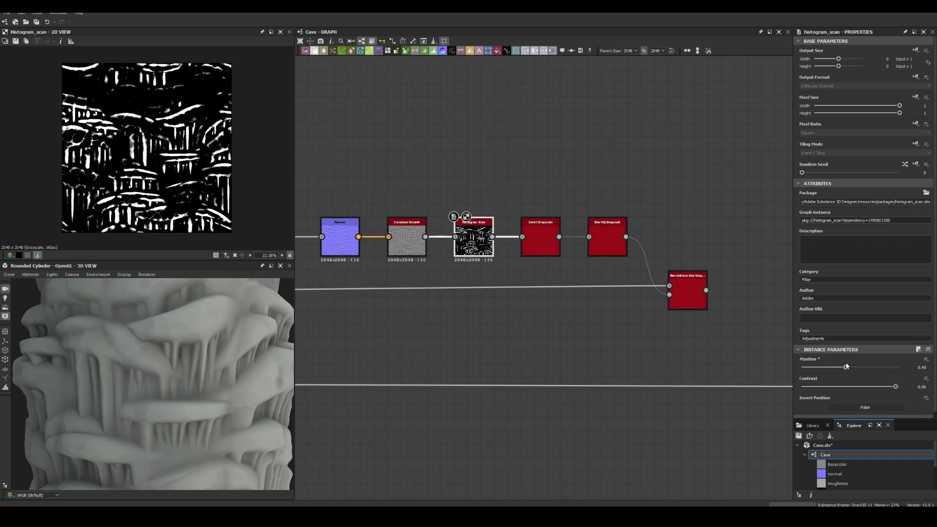
# - Lower the Blur HQ Grayscale intensity to about 0.72 and check the cylinder preview
pyautogui.click(687, 290)
pyautogui.scroll(-3, 183, 359)
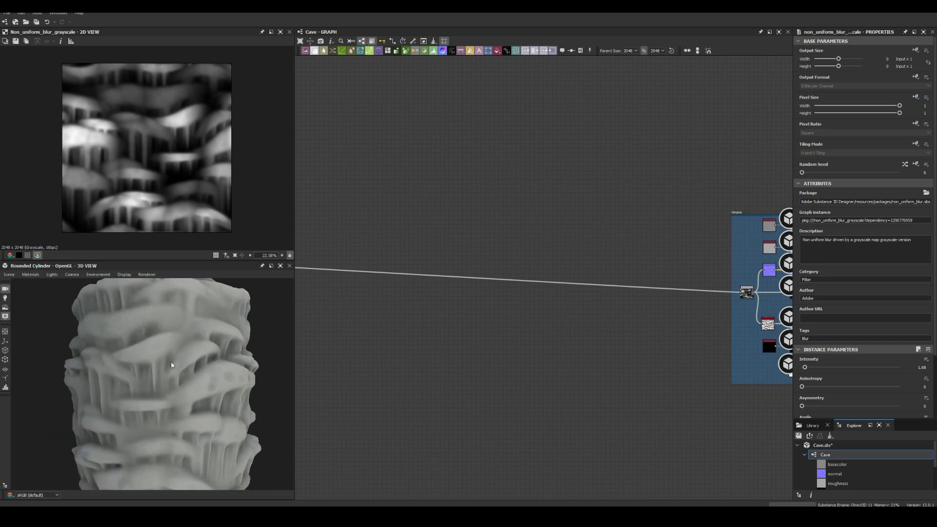
pyautogui.scroll(3, 488, 259)
pyautogui.click(545, 254)
pyautogui.moveTo(863, 367); pyautogui.dragTo(804, 373)
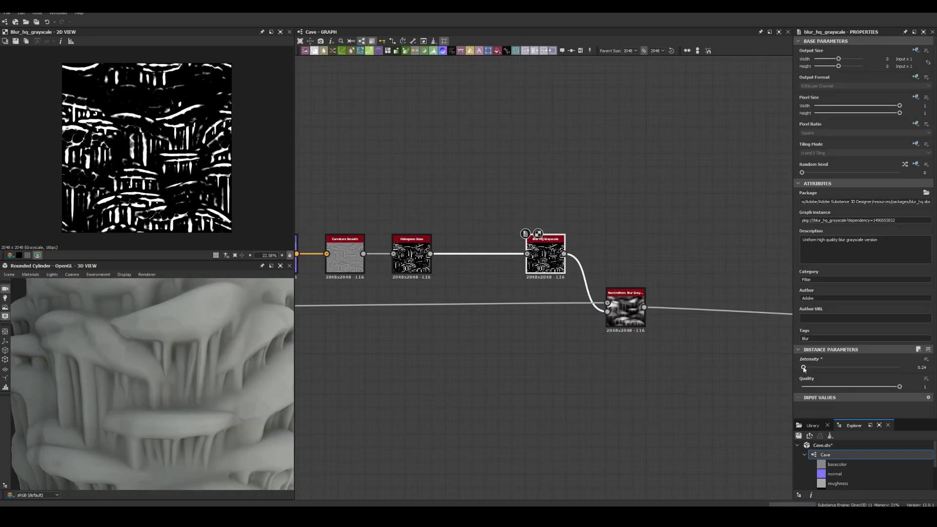
pyautogui.click(542, 255)
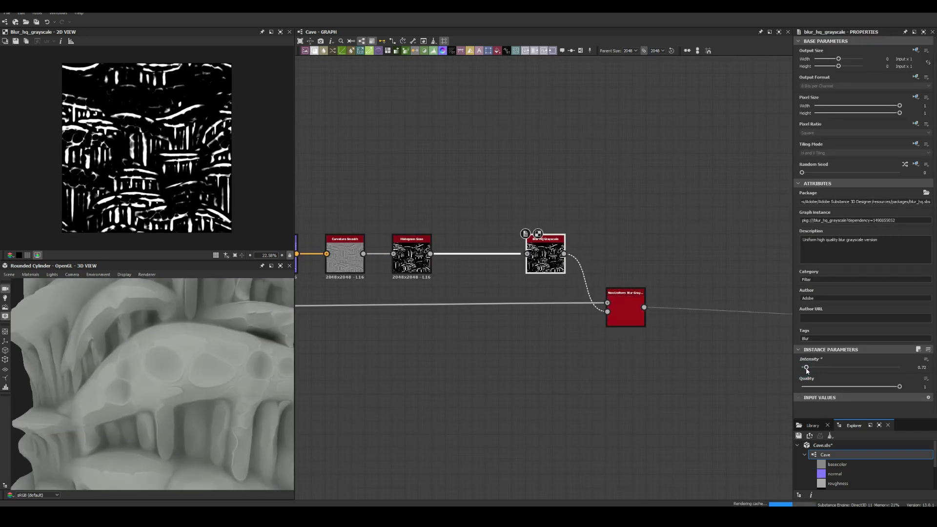
pyautogui.scroll(-3, 224, 367)
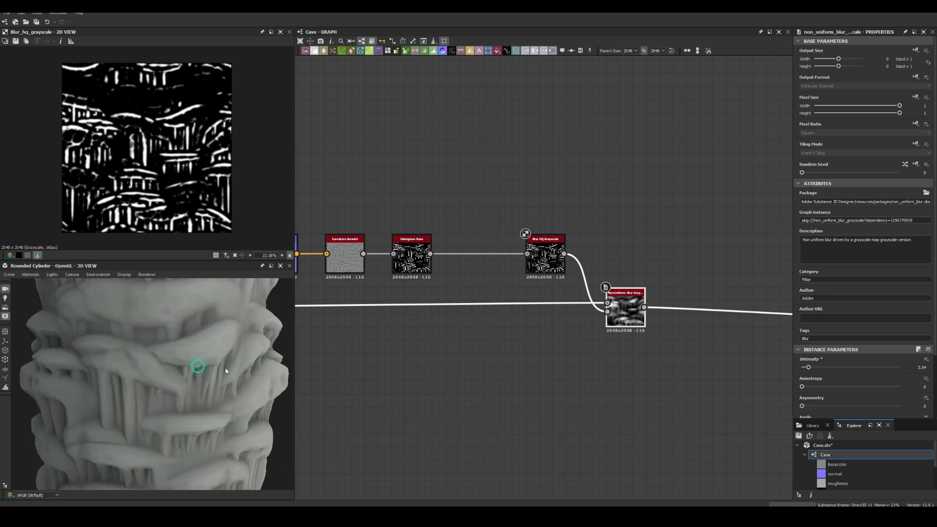
pyautogui.moveTo(224, 367)
pyautogui.mouseDown()
pyautogui.moveTo(197, 352)
pyautogui.moveTo(145, 379)
pyautogui.moveTo(200, 381)
pyautogui.mouseUp()
pyautogui.scroll(-3, 199, 381)
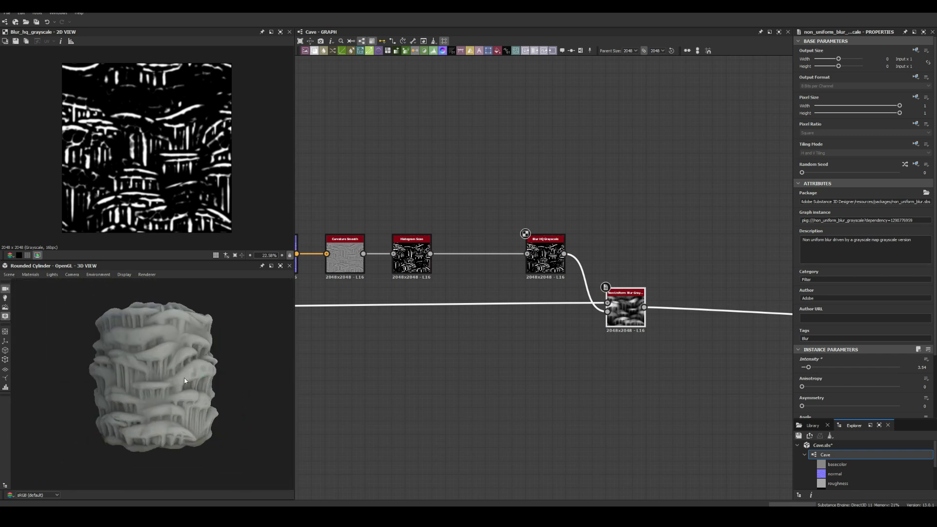
pyautogui.scroll(5, 159, 331)
pyautogui.scroll(-3, 147, 327)
pyautogui.scroll(3, 154, 334)
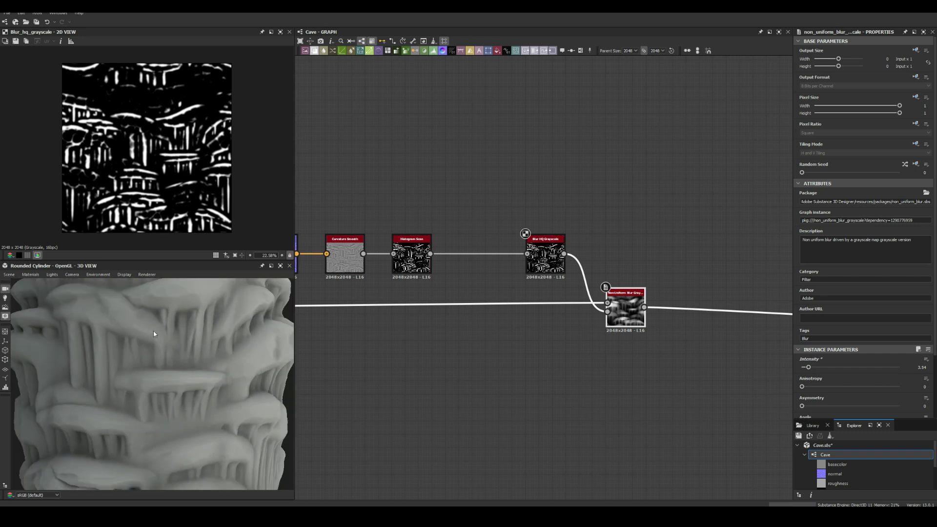
pyautogui.scroll(-5, 154, 334)
pyautogui.scroll(-3, 362, 253)
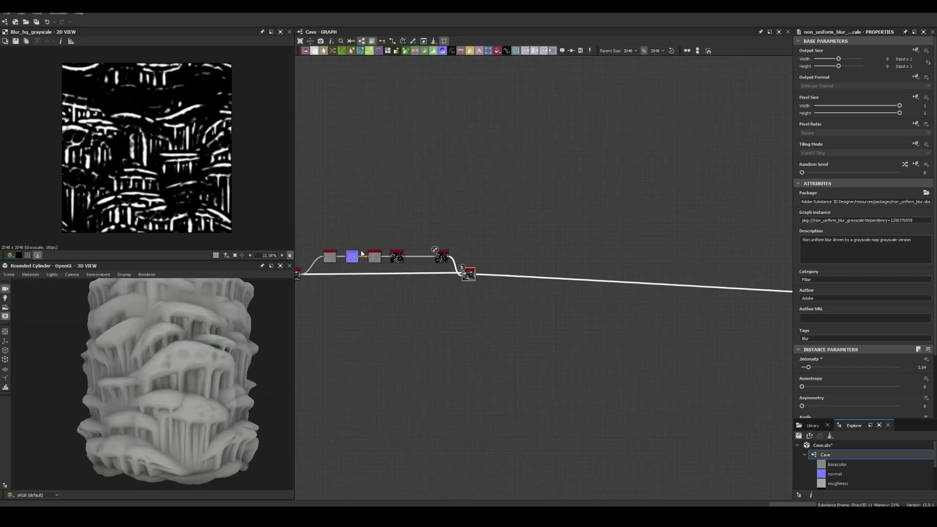
# - Move the dot-pattern nodes up, add a second Blend after the first, and raise the Histogram Scan position
pyautogui.moveTo(520, 298); pyautogui.dragTo(470, 206)
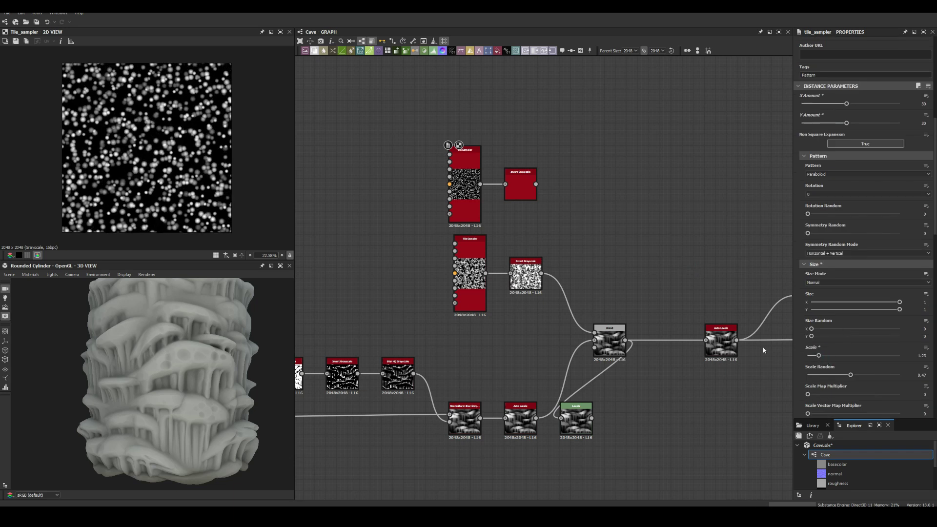
pyautogui.click(613, 340)
pyautogui.press('space')
pyautogui.click(632, 306)
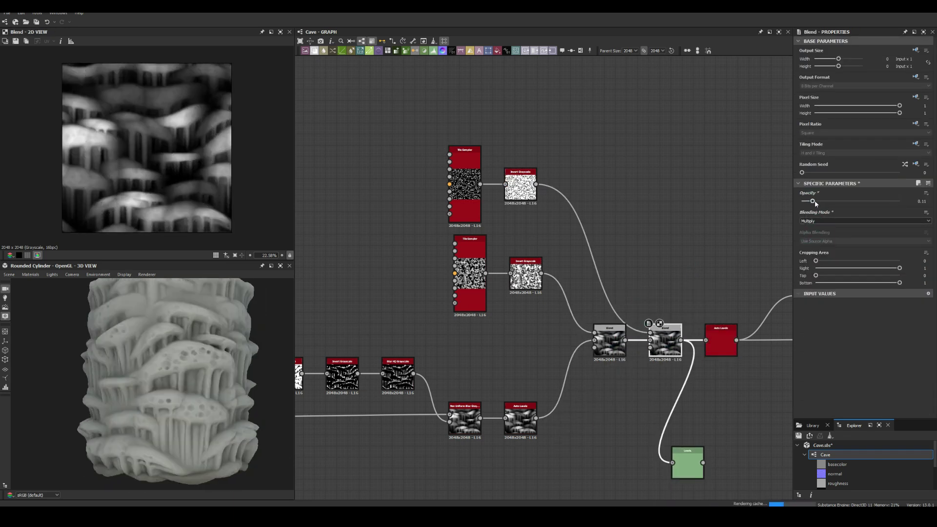
pyautogui.scroll(5, 179, 352)
pyautogui.click(659, 278)
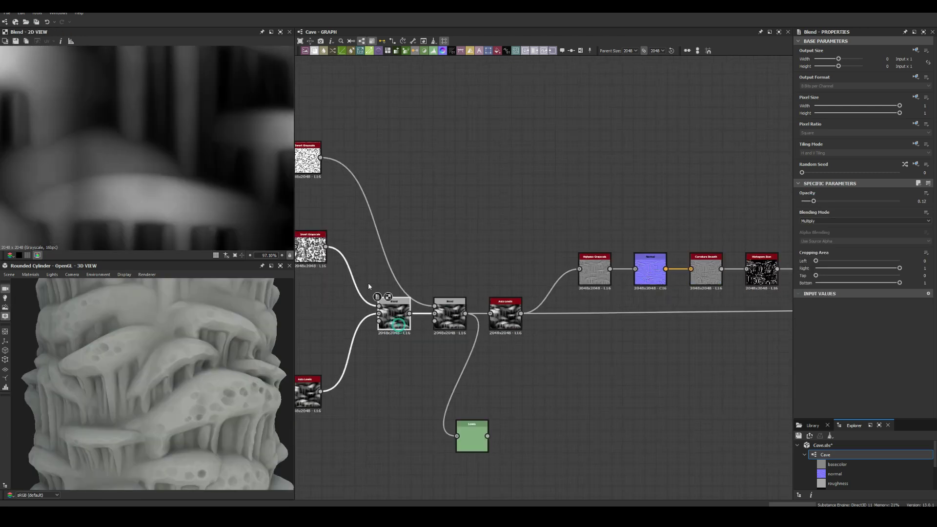
pyautogui.moveTo(854, 367)
pyautogui.mouseDown()
pyautogui.moveTo(888, 367)
pyautogui.moveTo(860, 367)
pyautogui.mouseUp()
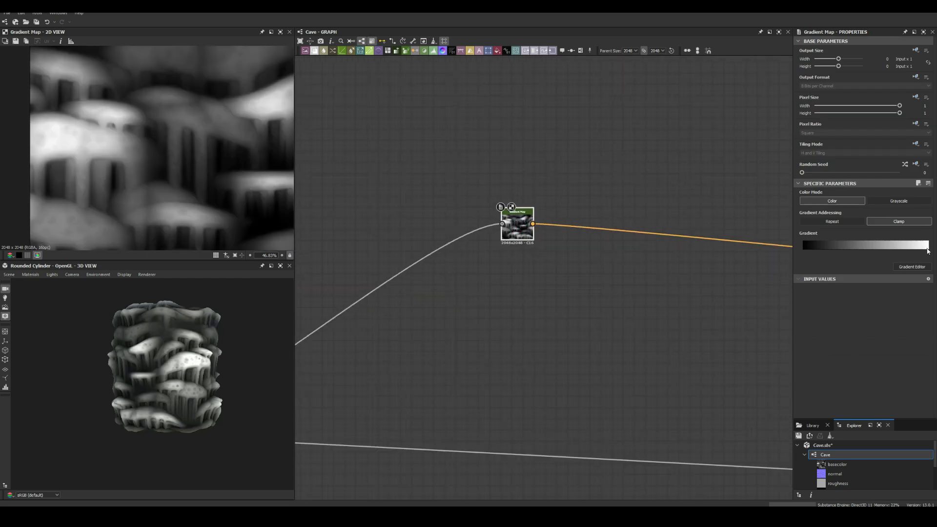
# - Set the Gradient Map's light key to pale tan #e5c8b0 and its dark key to tan-brown
pyautogui.doubleClick(928, 252)
pyautogui.click(403, 313)
pyautogui.click(383, 228)
pyautogui.moveTo(410, 317); pyautogui.dragTo(429, 351)
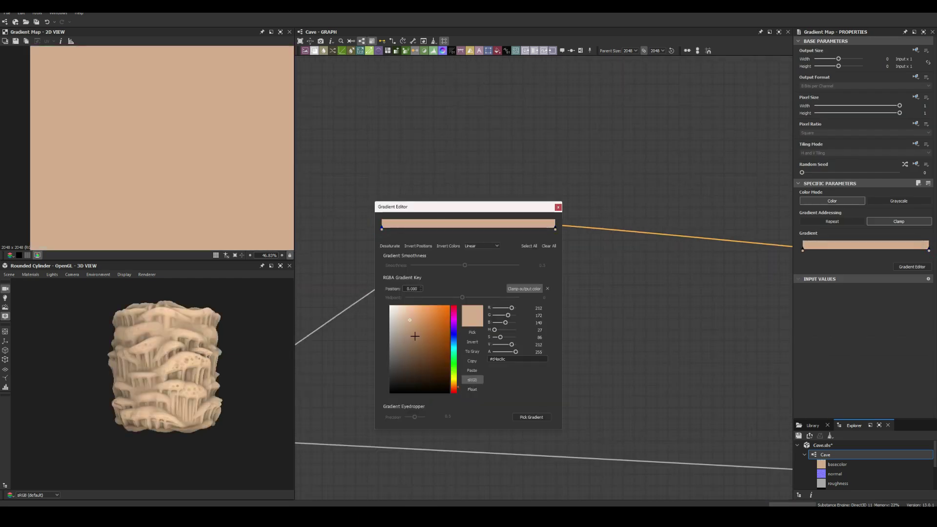
pyautogui.click(558, 207)
# - Search for a Normal node to add to the graph
pyautogui.scroll(3, 514, 221)
pyautogui.press('space')
pyautogui.write('nor')
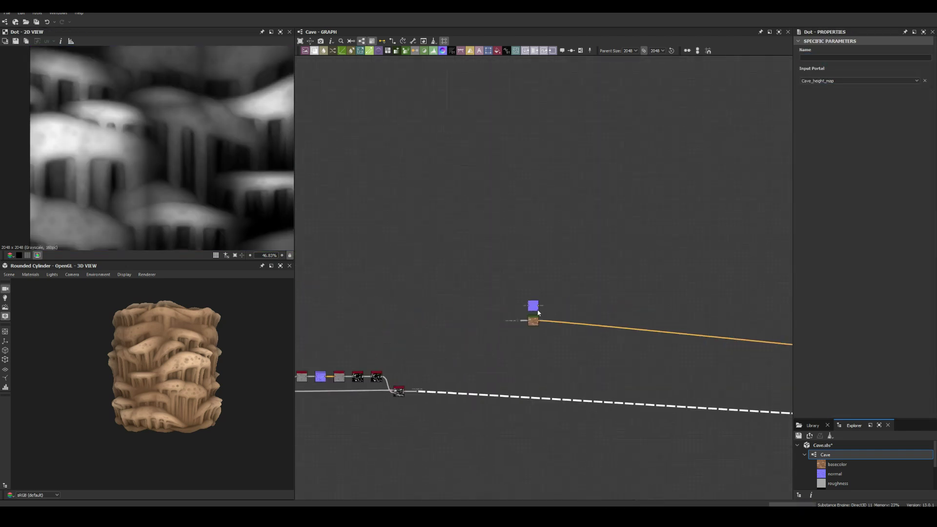
# - Set the Normal to OpenGL, add Curvature Smooth, raise scan position to 0.44, and add a Blend
pyautogui.click(832, 221)
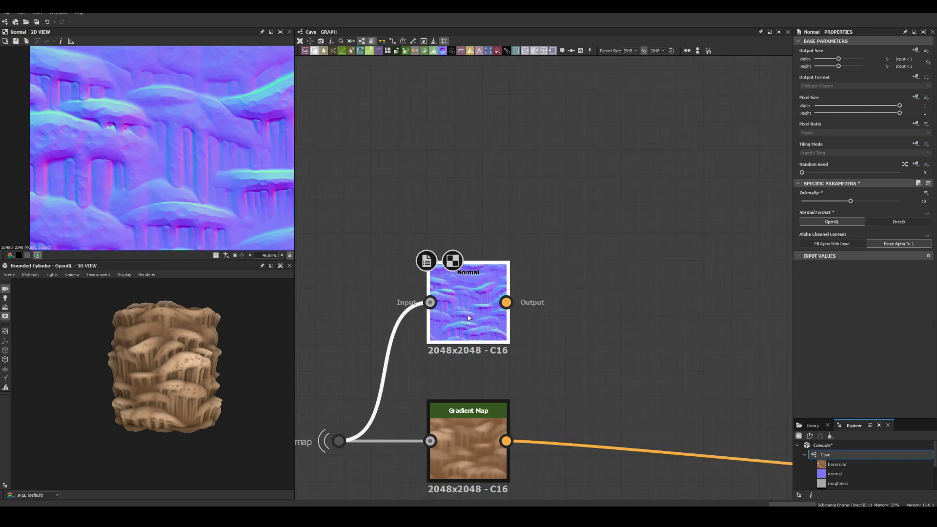
pyautogui.rightClick(469, 318)
pyautogui.click(512, 308)
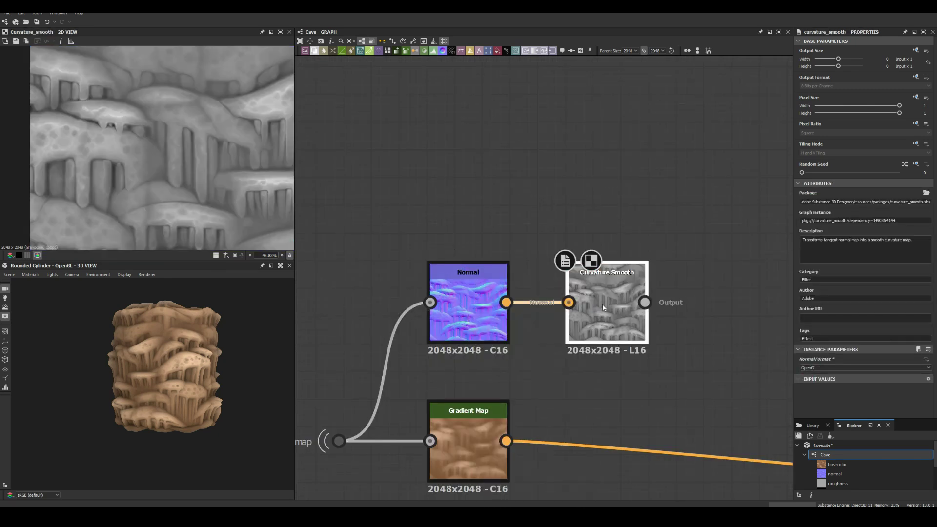
pyautogui.scroll(-5, 349, 337)
pyautogui.moveTo(831, 368); pyautogui.dragTo(845, 367)
pyautogui.scroll(3, 408, 336)
pyautogui.scroll(2, 409, 335)
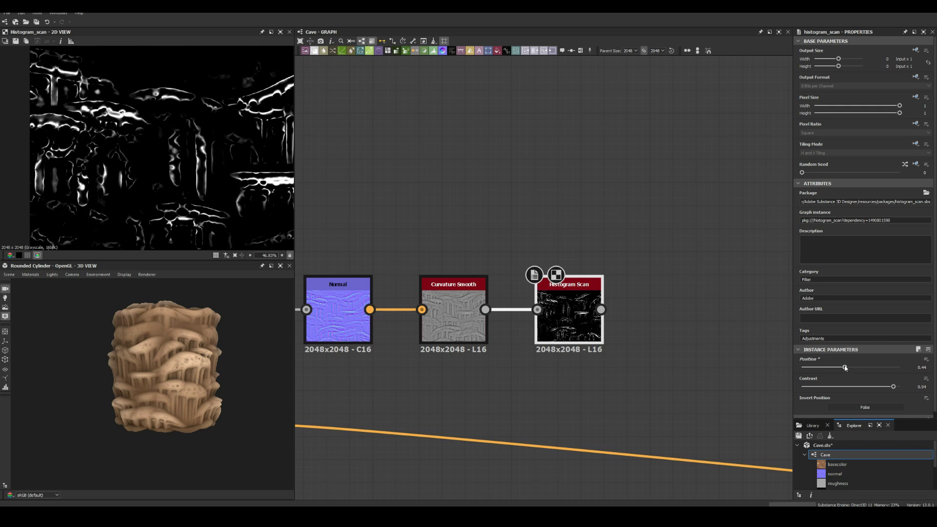
pyautogui.click(583, 307)
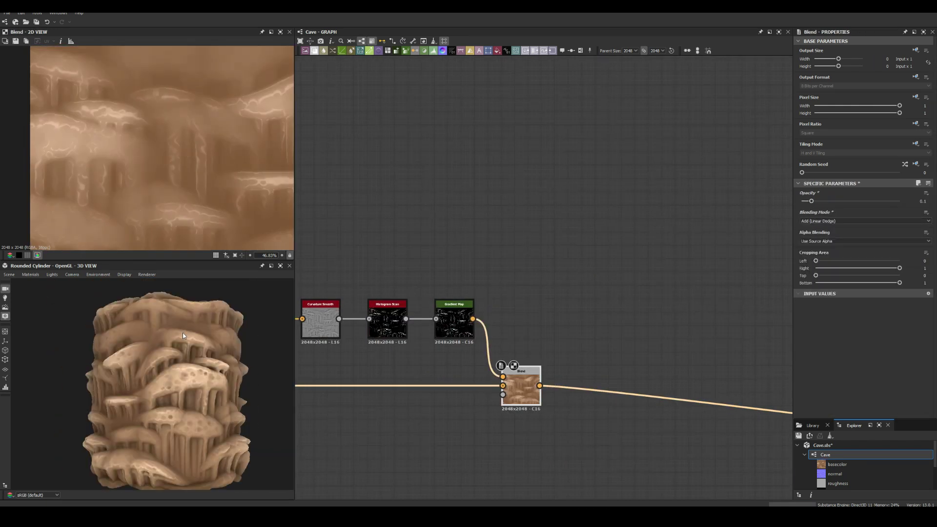
# - Raise the highlight Blend opacity to 0.07 and shrink the dot scale from 1.47 to 0.91
pyautogui.scroll(5, 182, 336)
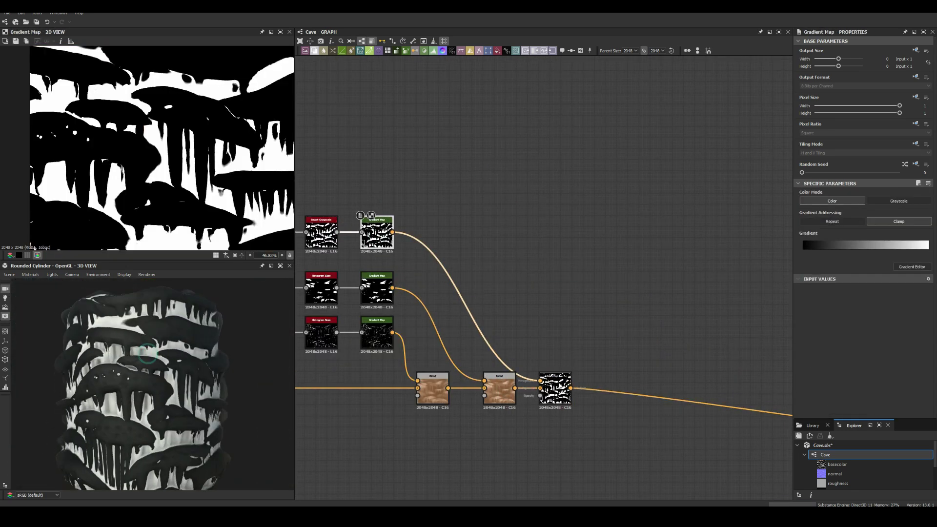
pyautogui.moveTo(804, 201); pyautogui.dragTo(808, 201)
pyautogui.scroll(3, 200, 365)
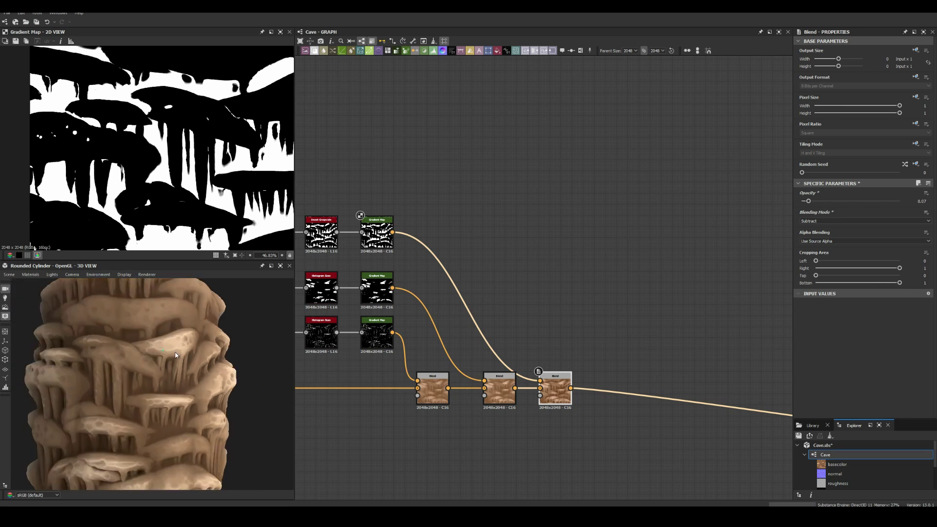
pyautogui.scroll(2, 150, 352)
pyautogui.scroll(-6, 151, 352)
pyautogui.doubleClick(503, 388)
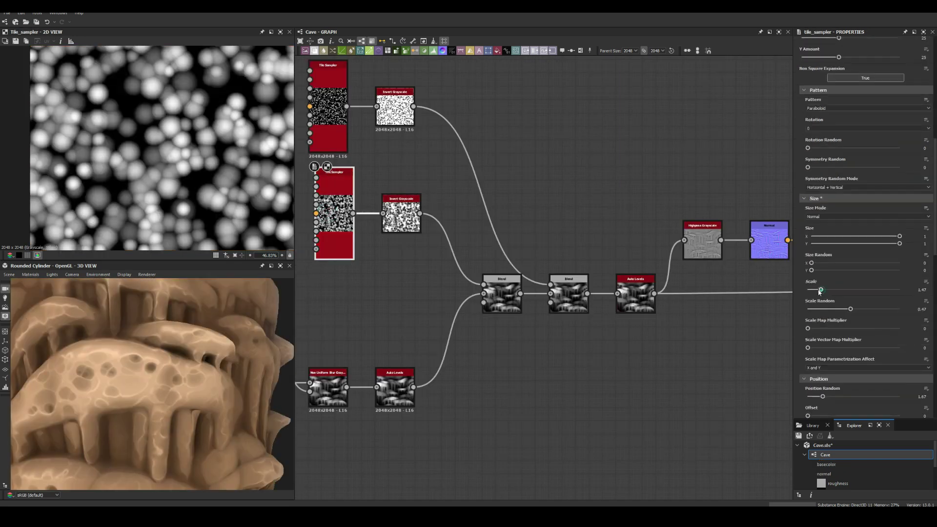
pyautogui.moveTo(820, 291); pyautogui.dragTo(817, 291)
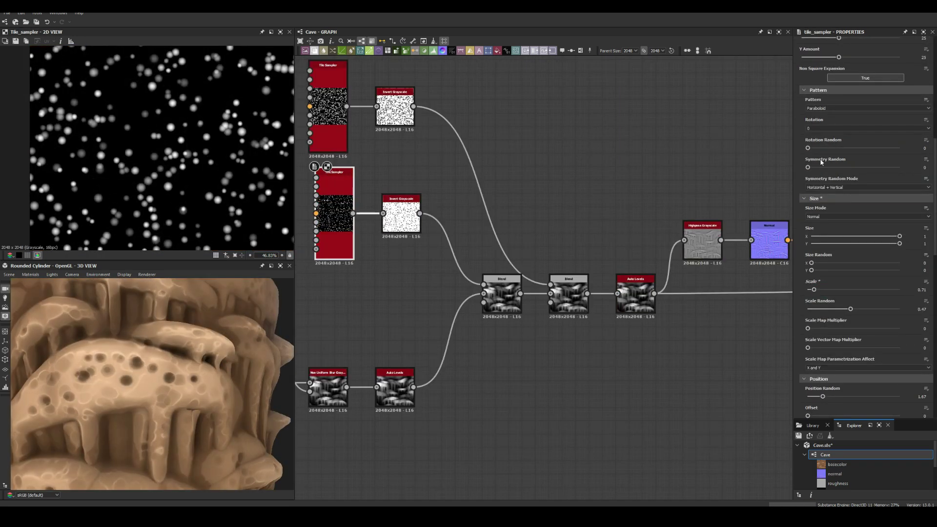
# - Insert Auto Levels between the curvature and Histogram Scan, and set the Blend opacity to 0
pyautogui.scroll(10, 822, 163)
pyautogui.moveTo(827, 129); pyautogui.dragTo(833, 129)
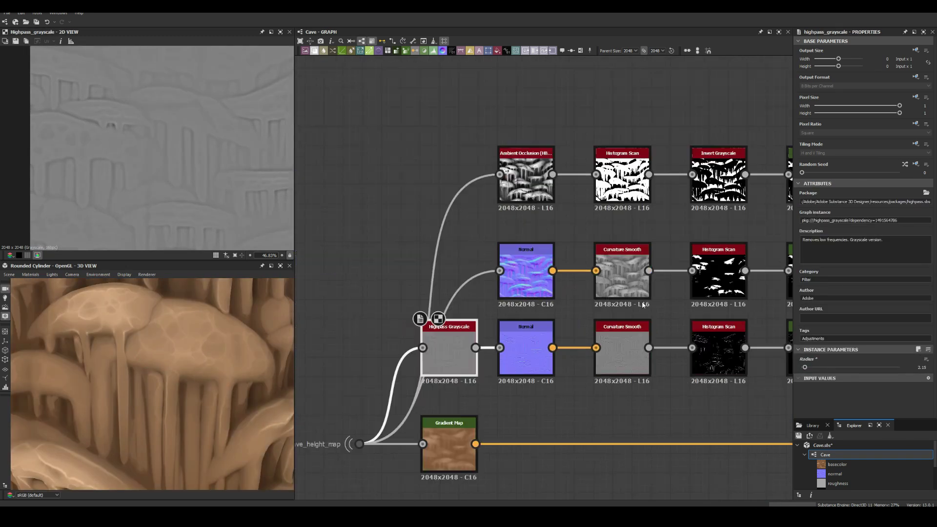
pyautogui.press('space')
pyautogui.click(483, 331)
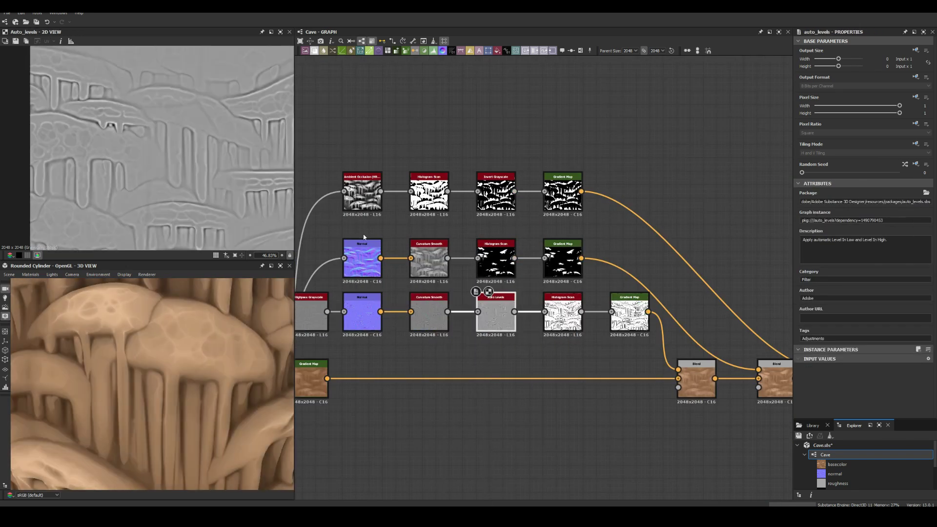
pyautogui.doubleClick(563, 312)
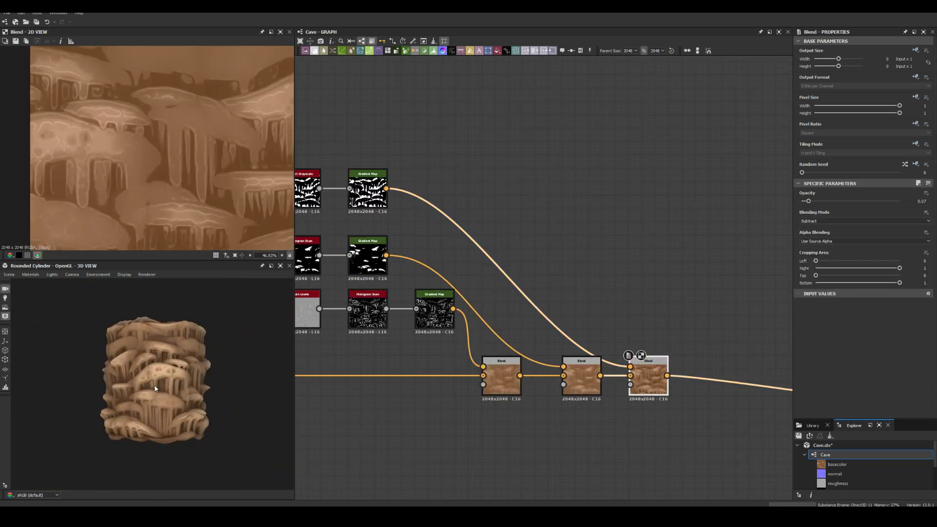
pyautogui.scroll(-4, 605, 243)
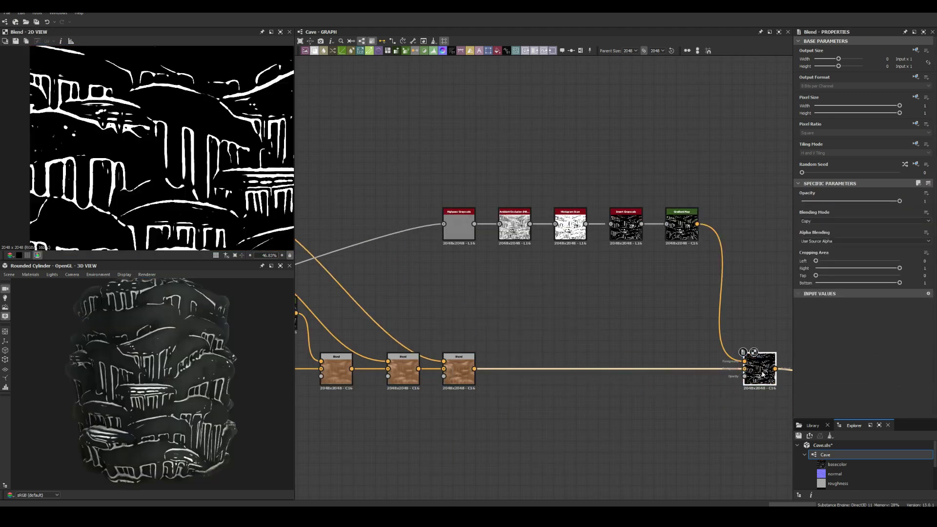
pyautogui.click(803, 202)
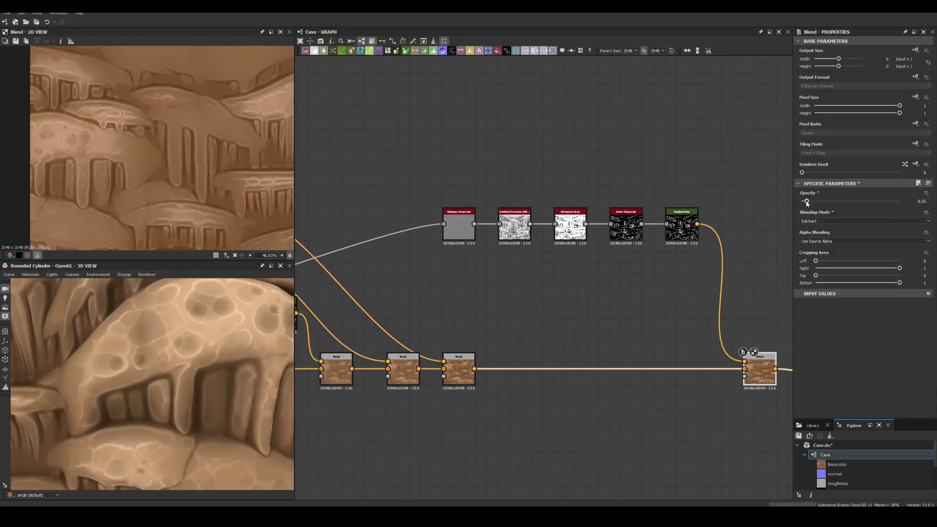
# - Make the second Gradient Map a flat brown
pyautogui.click(458, 235)
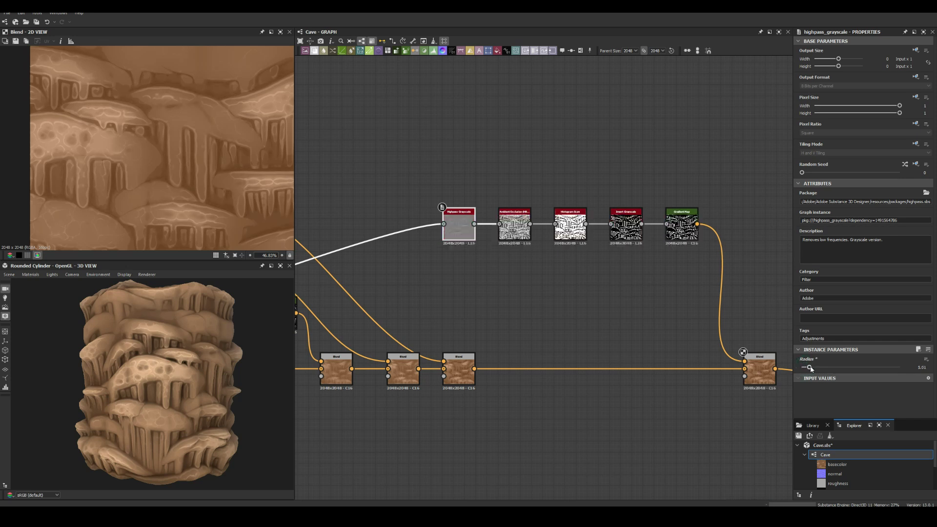
pyautogui.click(627, 227)
pyautogui.moveTo(649, 229); pyautogui.dragTo(537, 231, button='middle')
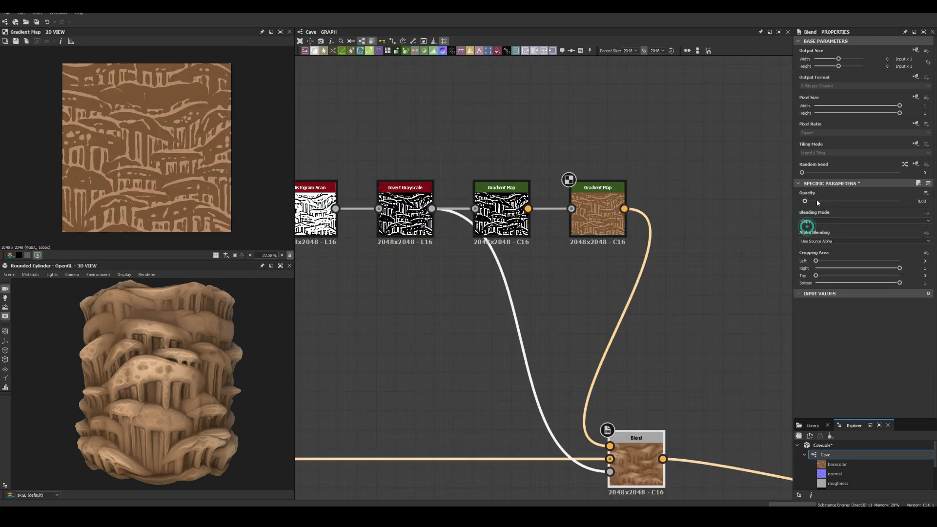
pyautogui.scroll(3, 574, 207)
pyautogui.click(569, 195)
pyautogui.click(911, 267)
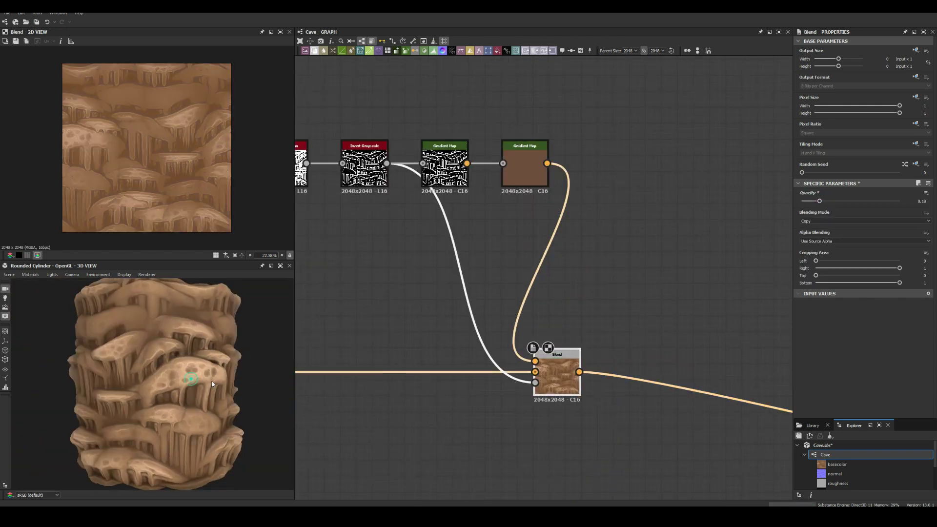
pyautogui.scroll(-3, 205, 383)
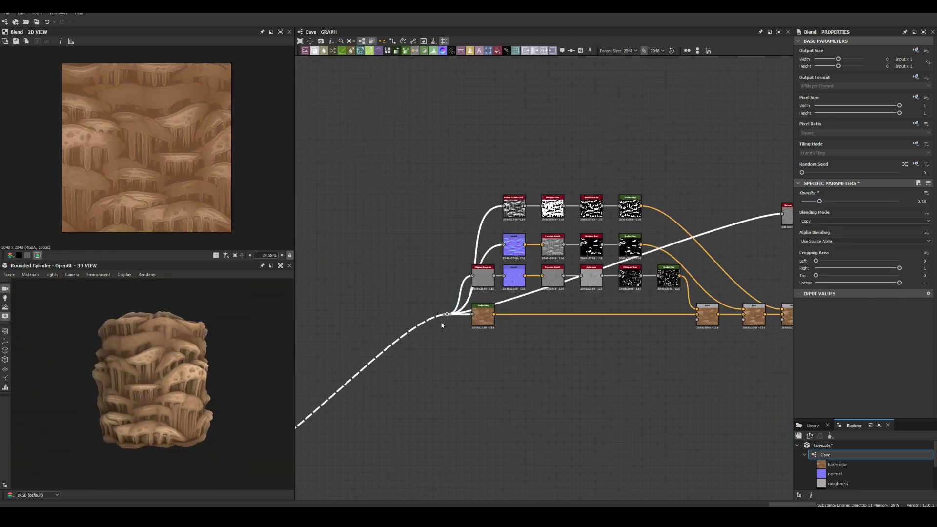
# - Add Auto Levels and Levels after the Cave_height_map portal and adjust the Levels range
pyautogui.click(542, 312)
pyautogui.scroll(3, 585, 423)
pyautogui.moveTo(552, 401); pyautogui.dragTo(530, 293)
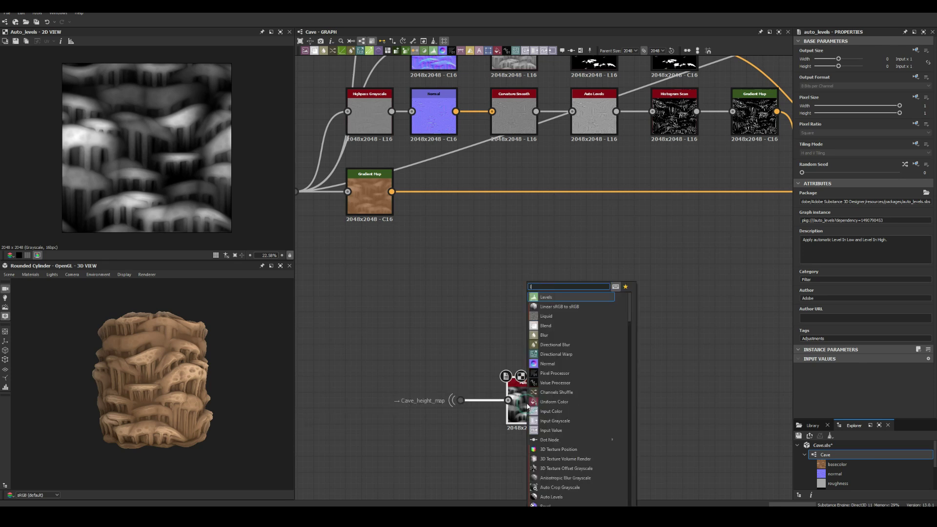
pyautogui.click(542, 307)
pyautogui.moveTo(808, 279); pyautogui.dragTo(829, 279)
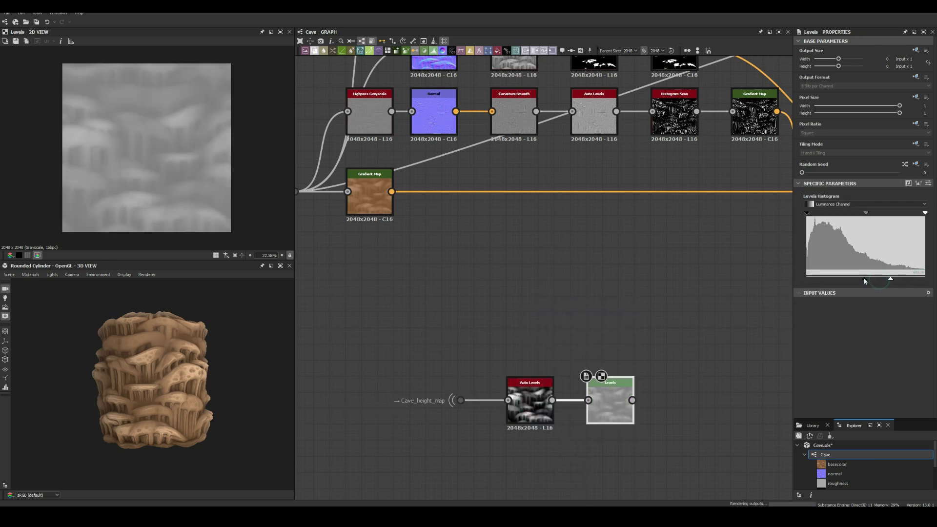
pyautogui.scroll(-2, 610, 400)
# - Add a Blend after Levels fed by a detail mask, set to Add (Linear Dodge)
pyautogui.moveTo(642, 376); pyautogui.dragTo(641, 284)
pyautogui.click(664, 313)
pyautogui.moveTo(557, 191); pyautogui.dragTo(512, 385)
pyautogui.click(858, 221)
pyautogui.click(811, 229)
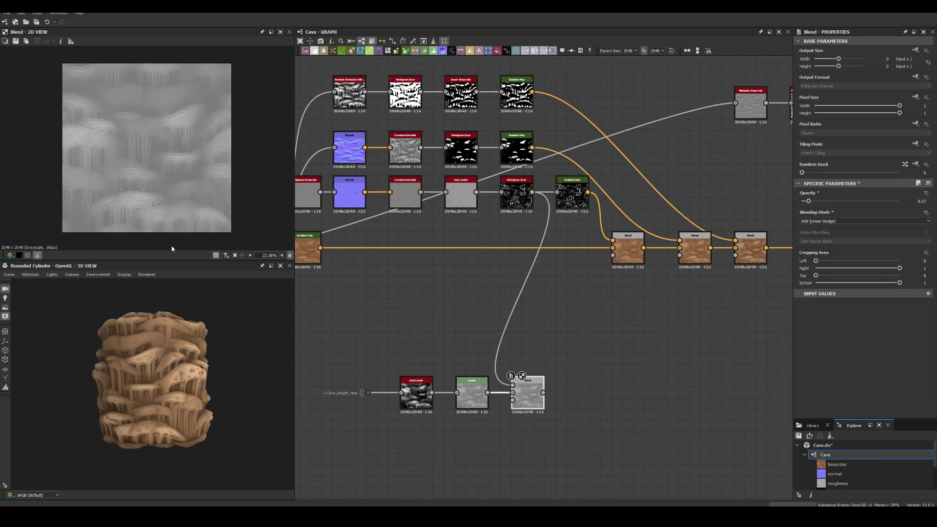
pyautogui.scroll(2, 172, 249)
# - Chain a lower-opacity Add (Linear Dodge) Blend and a third Blend set to Subtract
pyautogui.click(528, 403)
pyautogui.click(859, 221)
pyautogui.click(811, 229)
pyautogui.moveTo(899, 201); pyautogui.dragTo(802, 201)
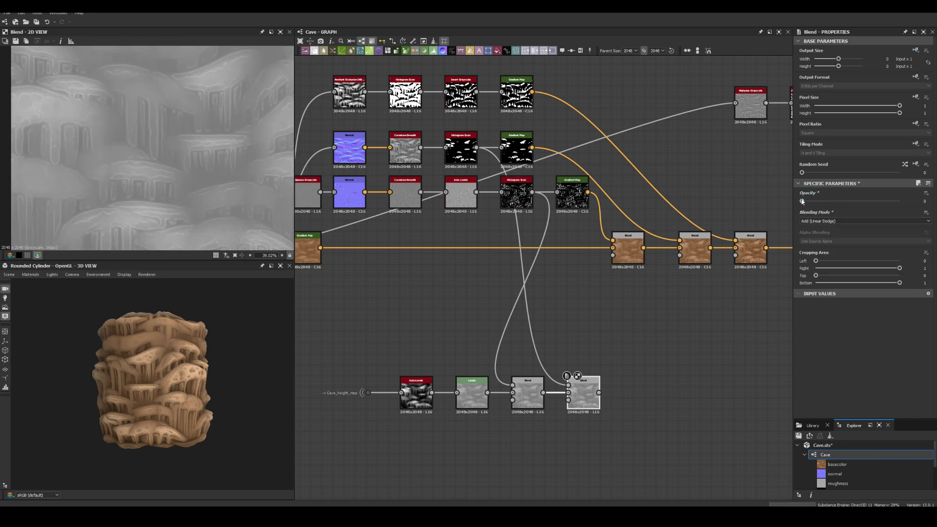
pyautogui.hotkey('ctrl', 'alt', 'b')
pyautogui.click(829, 221)
pyautogui.click(811, 233)
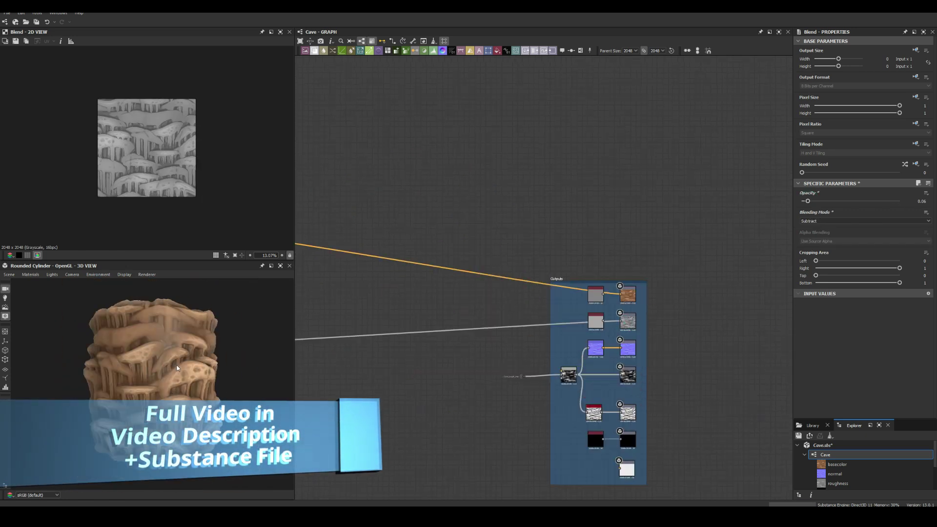
# - Drive the Directional Warp with a smaller-scale Gaussian Noise at 7.61 intensity
pyautogui.moveTo(862, 280); pyautogui.dragTo(858, 280)
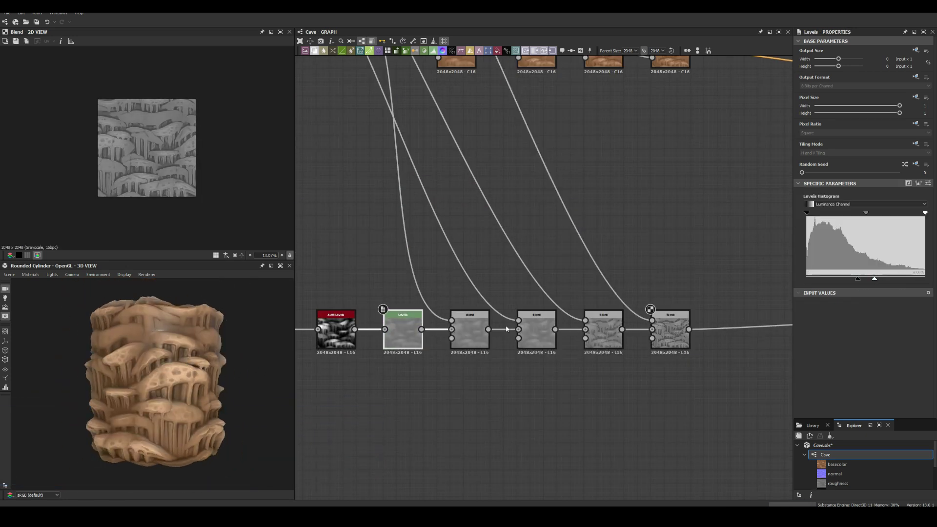
pyautogui.click(595, 344)
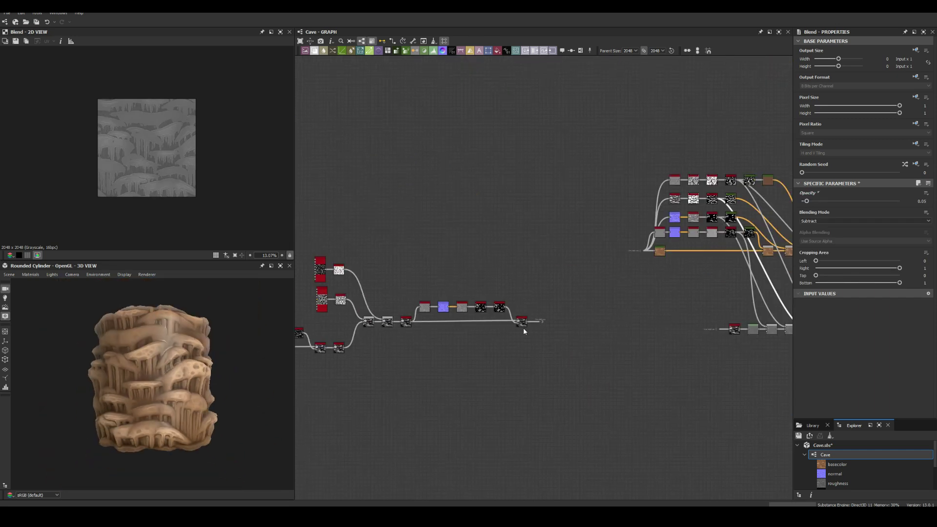
pyautogui.press('space')
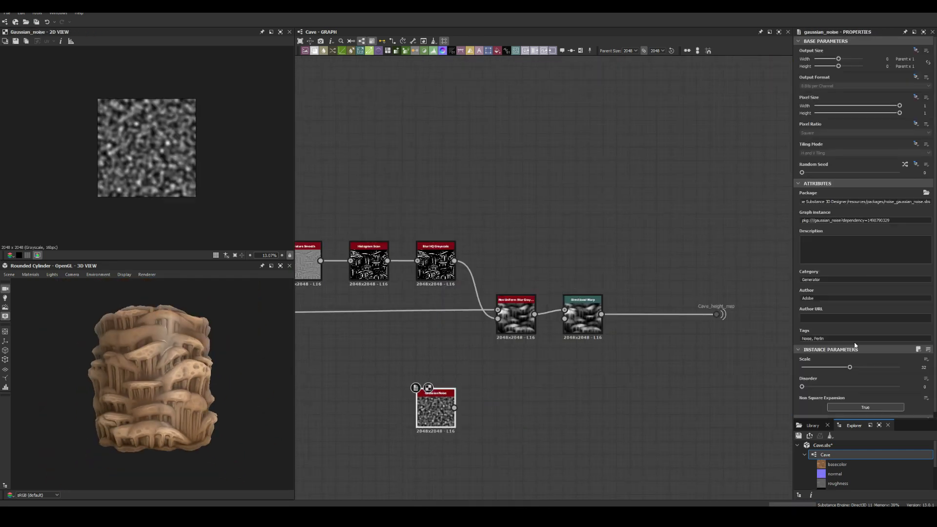
pyautogui.click(586, 329)
pyautogui.click(436, 408)
pyautogui.moveTo(816, 367); pyautogui.dragTo(824, 370)
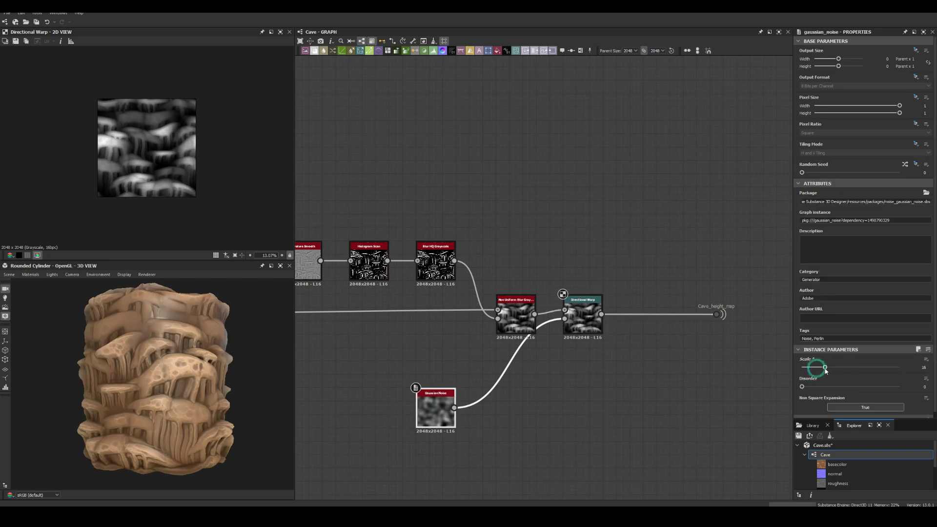
pyautogui.click(583, 317)
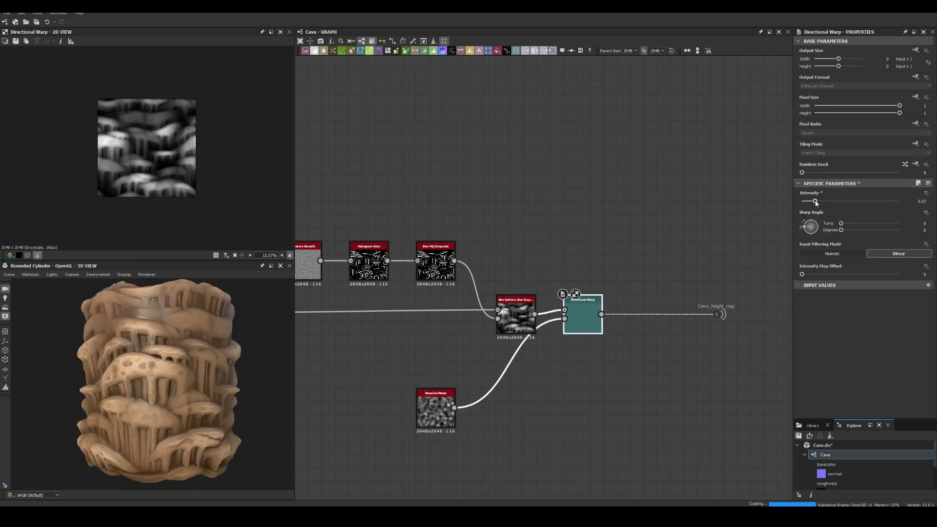
# - Darken the base-colour Gradient Map's left key
pyautogui.scroll(-3, 121, 385)
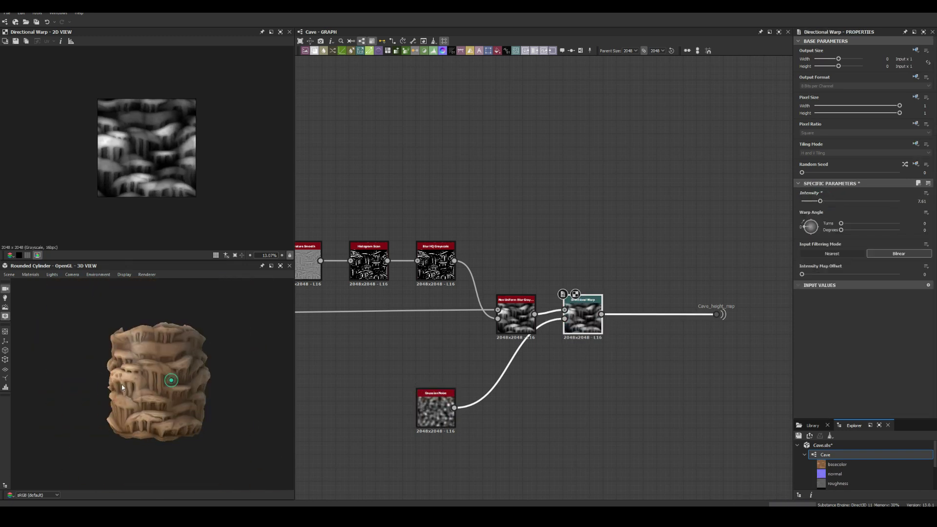
pyautogui.scroll(-5, 593, 244)
pyautogui.doubleClick(802, 252)
pyautogui.scroll(3, 196, 376)
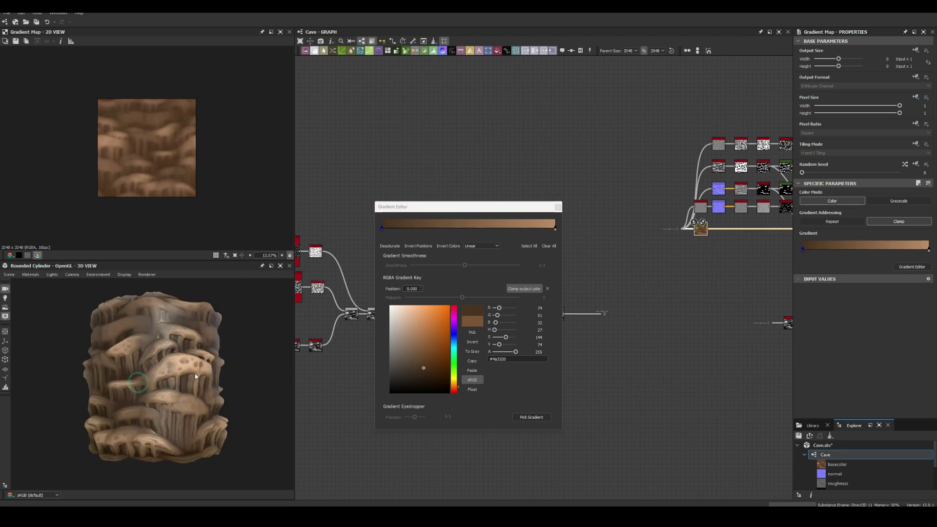
pyautogui.click(558, 207)
pyautogui.scroll(-3, 550, 258)
# - Wrap the selected lower node row in a frame titled 'Roughness'
pyautogui.press('Escape')
pyautogui.hotkey('ctrl', 'f')
pyautogui.scroll(1, 561, 235)
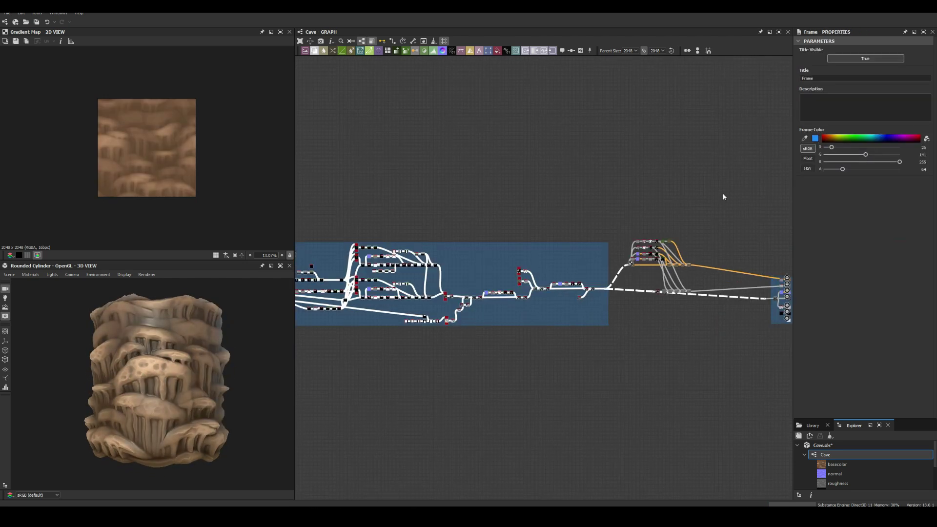
pyautogui.scroll(3, 683, 220)
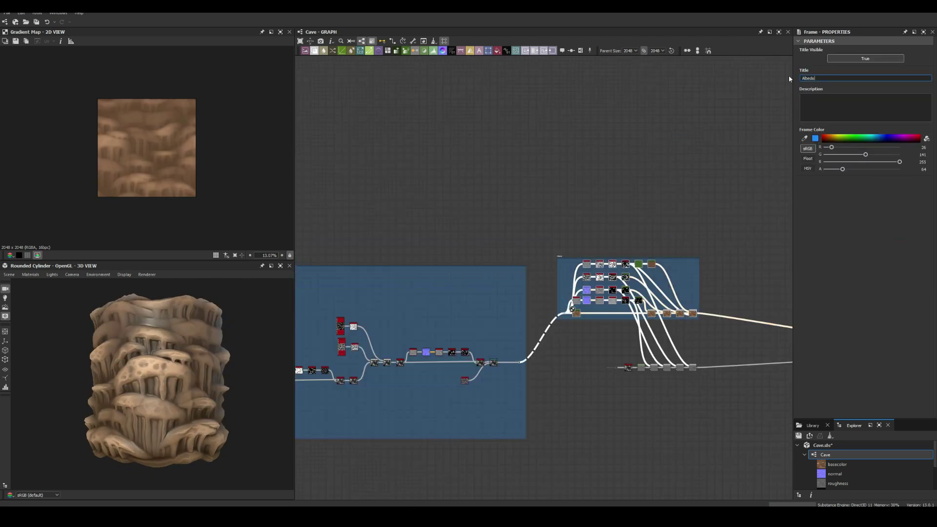
pyautogui.write('Roughness')
pyautogui.moveTo(657, 216); pyautogui.dragTo(682, 254, button='middle')
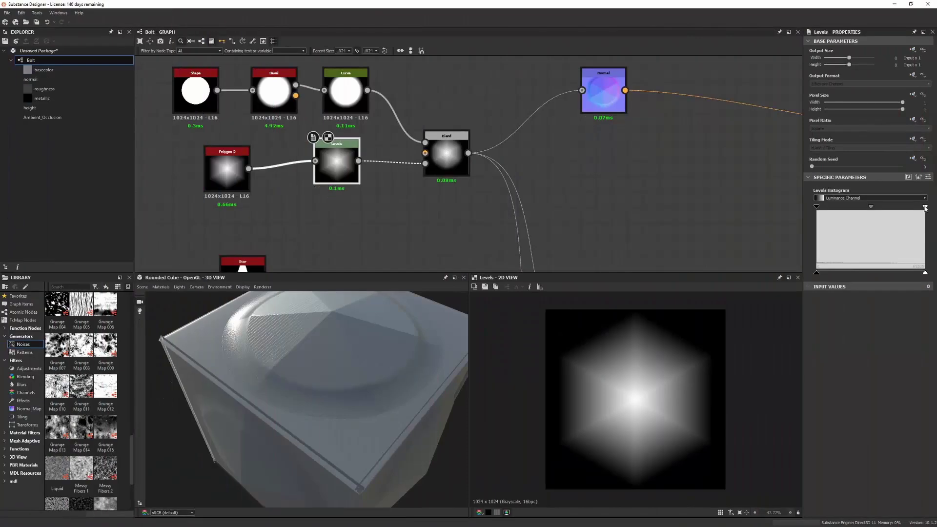
pyautogui.moveTo(925, 207)
pyautogui.mouseDown()
pyautogui.moveTo(850, 221)
pyautogui.moveTo(828, 210)
pyautogui.mouseUp()
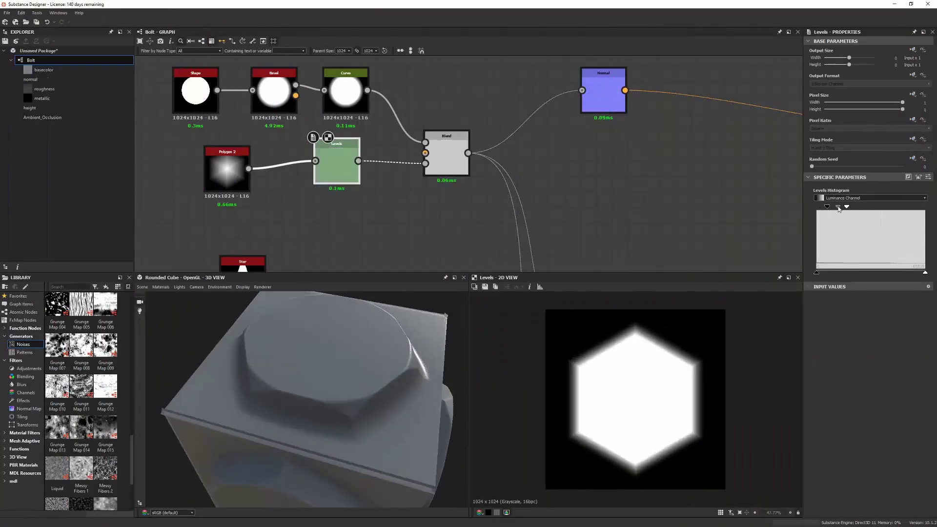
pyautogui.moveTo(332, 332); pyautogui.dragTo(364, 341)
pyautogui.scroll(3, 342, 336)
pyautogui.moveTo(594, 90); pyautogui.dragTo(471, 156, button='middle')
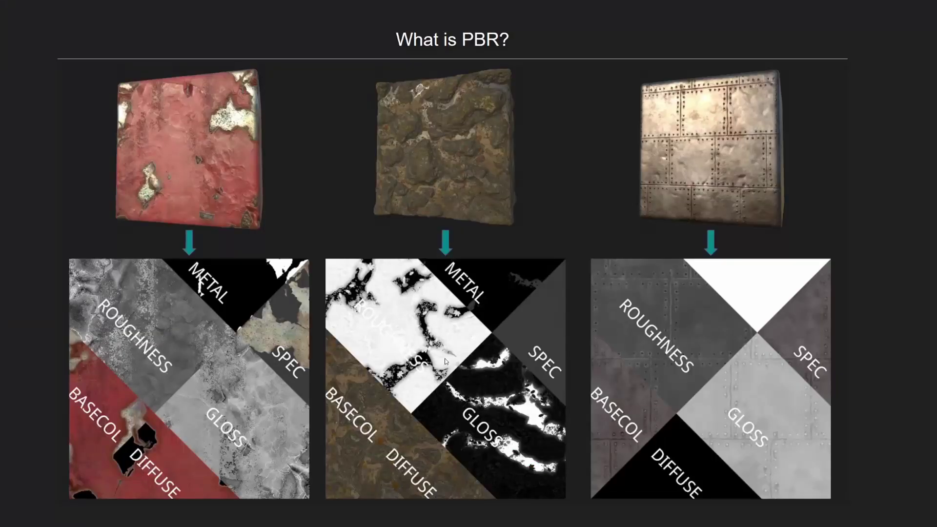
pyautogui.press('Right')
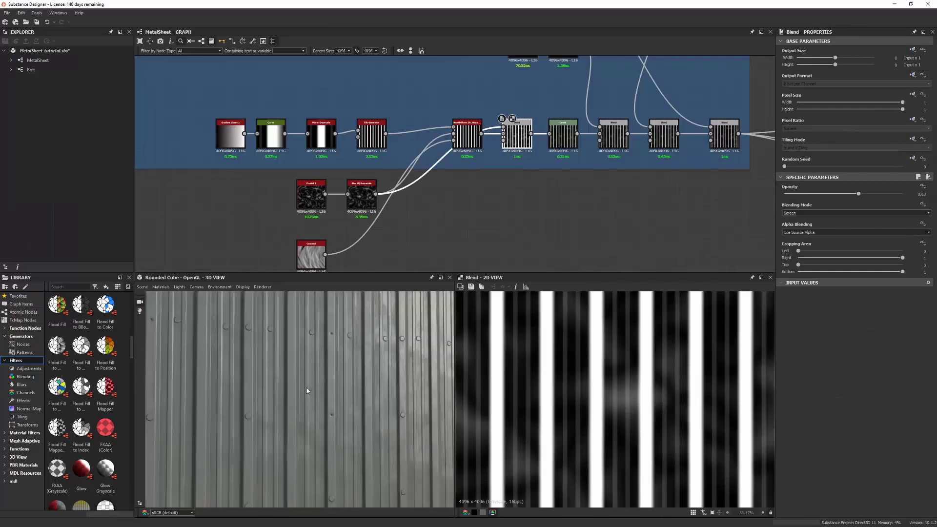
pyautogui.click(161, 286)
pyautogui.click(234, 328)
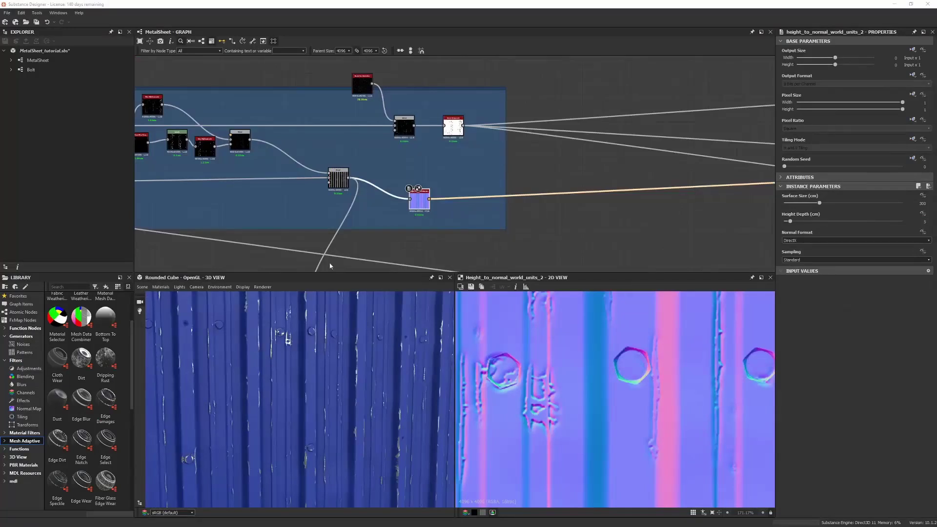
pyautogui.click(361, 244)
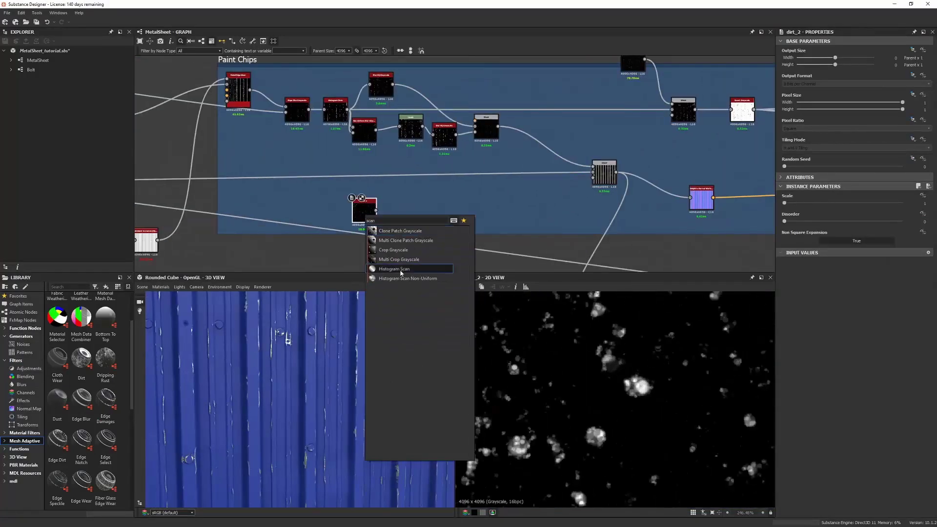